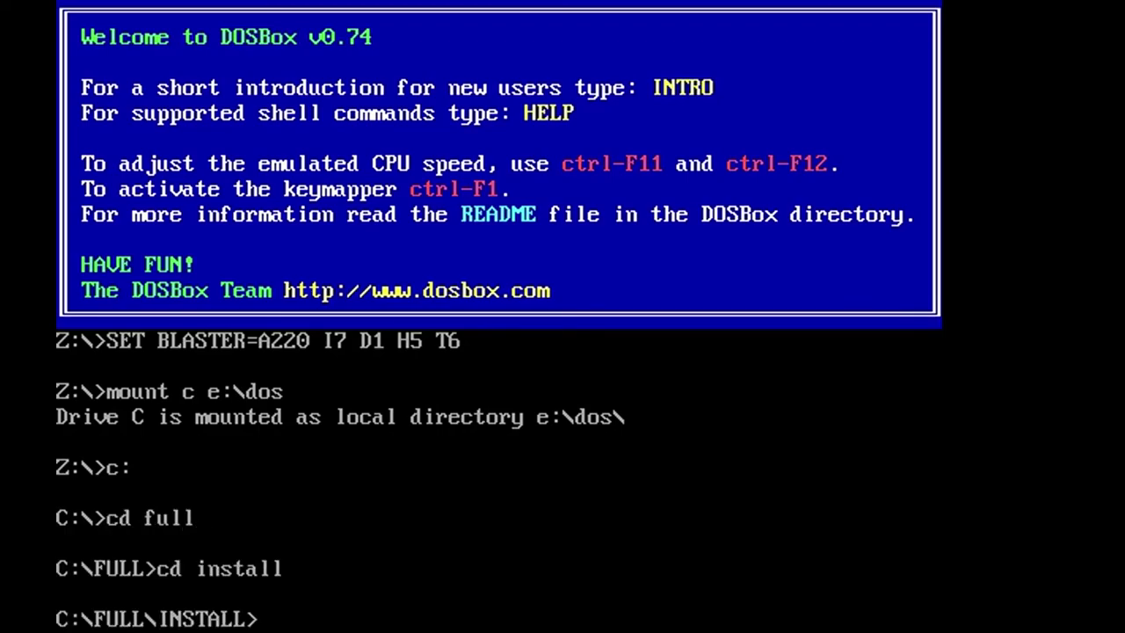
Run the start command from the C:\FULL\INSTALL directory.
{"action": "type", "text": "start"}
{"action": "key", "text": "Return"}
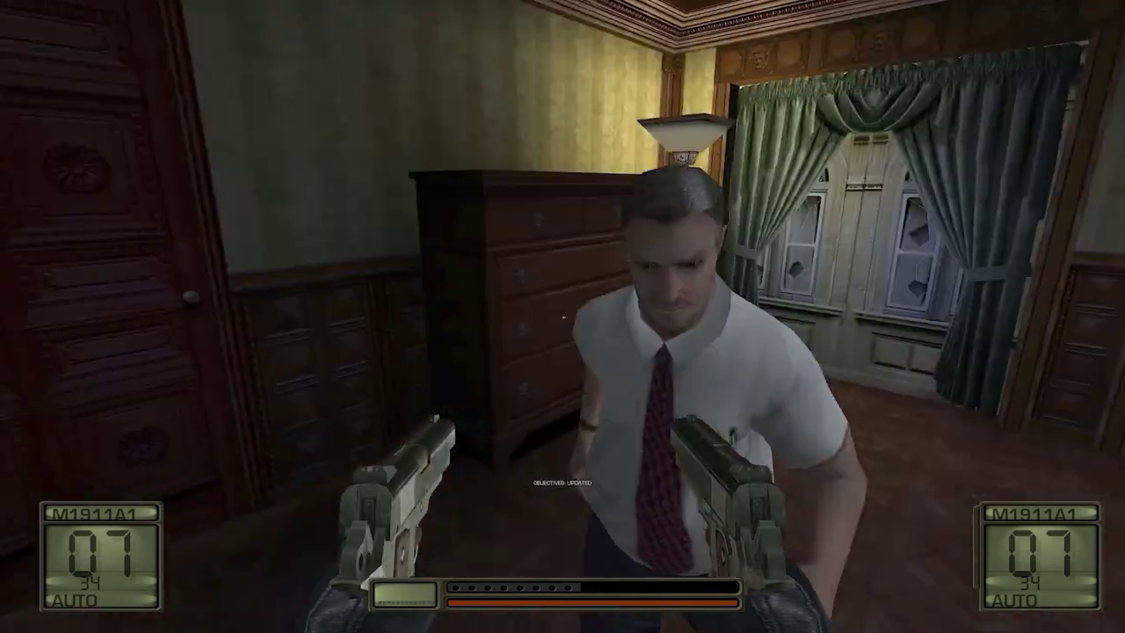
{"action": "key", "text": "w"}
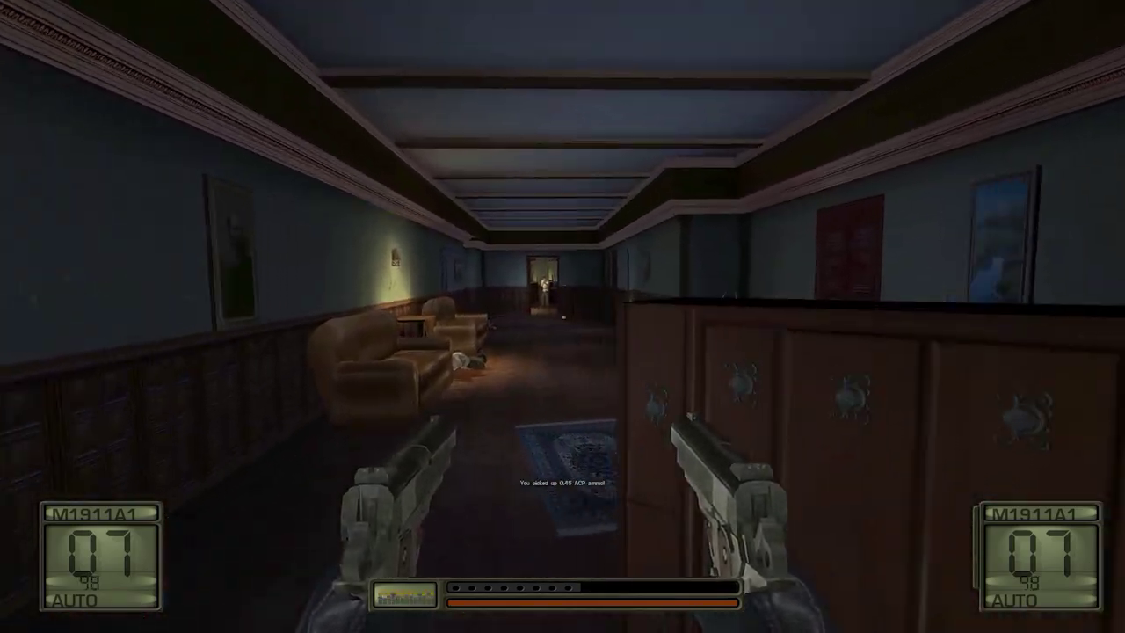
{"action": "key", "text": "w"}
{"action": "left_click", "coordinate": [563, 317]}
{"action": "left_click", "coordinate": [562, 316]}
{"action": "left_click", "coordinate": [563, 317]}
{"action": "left_click", "coordinate": [562, 317]}
{"action": "left_click", "coordinate": [562, 317]}
{"action": "left_click", "coordinate": [563, 316]}
{"action": "left_click", "coordinate": [563, 317]}
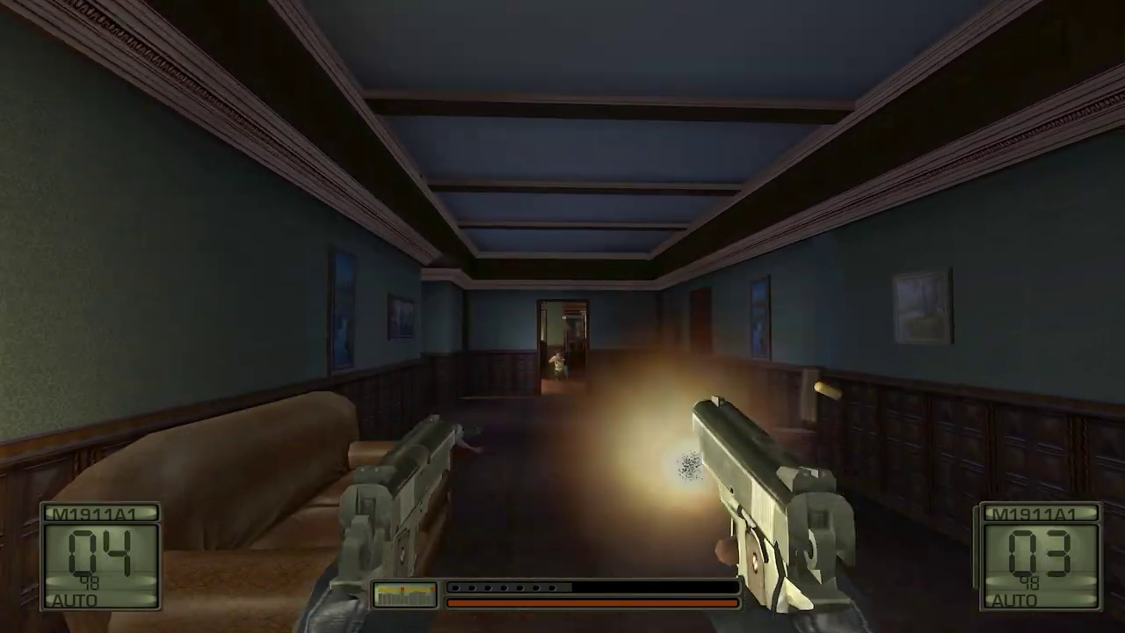
{"action": "left_click", "coordinate": [563, 316]}
{"action": "left_click", "coordinate": [563, 316]}
{"action": "left_click", "coordinate": [563, 316]}
{"action": "left_click", "coordinate": [563, 316]}
{"action": "left_click", "coordinate": [562, 317]}
{"action": "key", "text": "w"}
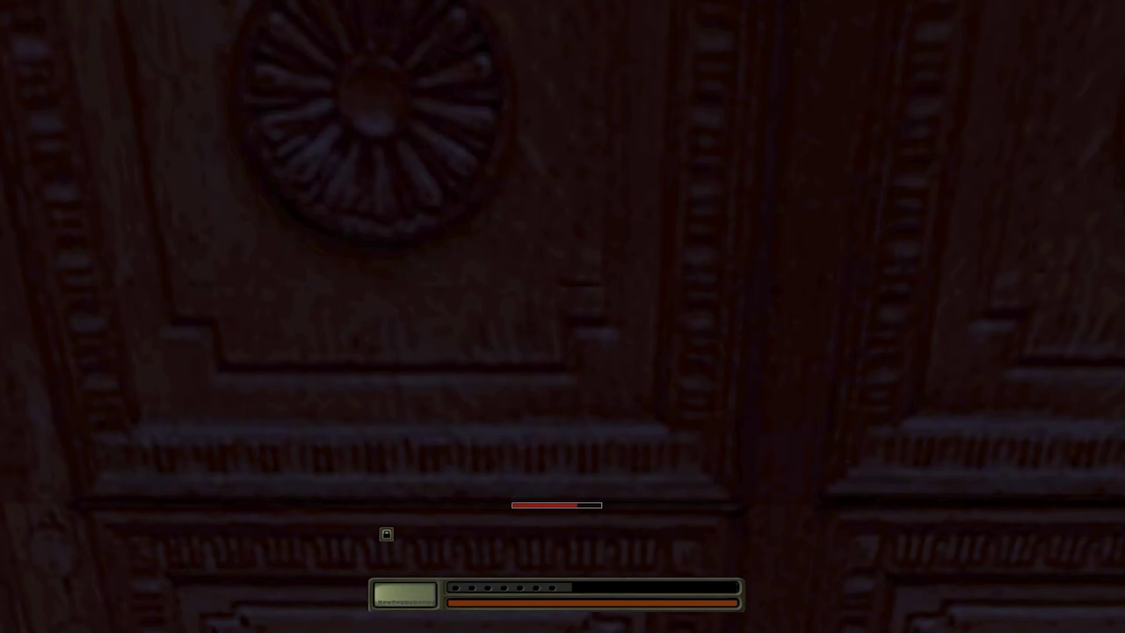
{"action": "key", "text": "s"}
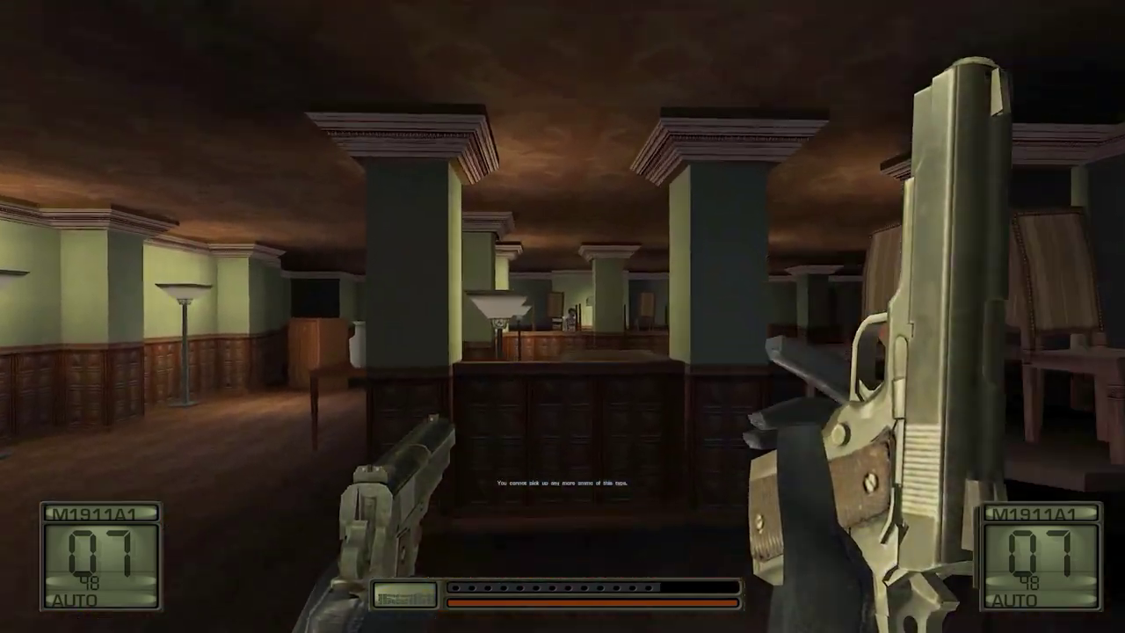
{"action": "key", "text": "w"}
{"action": "left_click", "coordinate": [563, 316]}
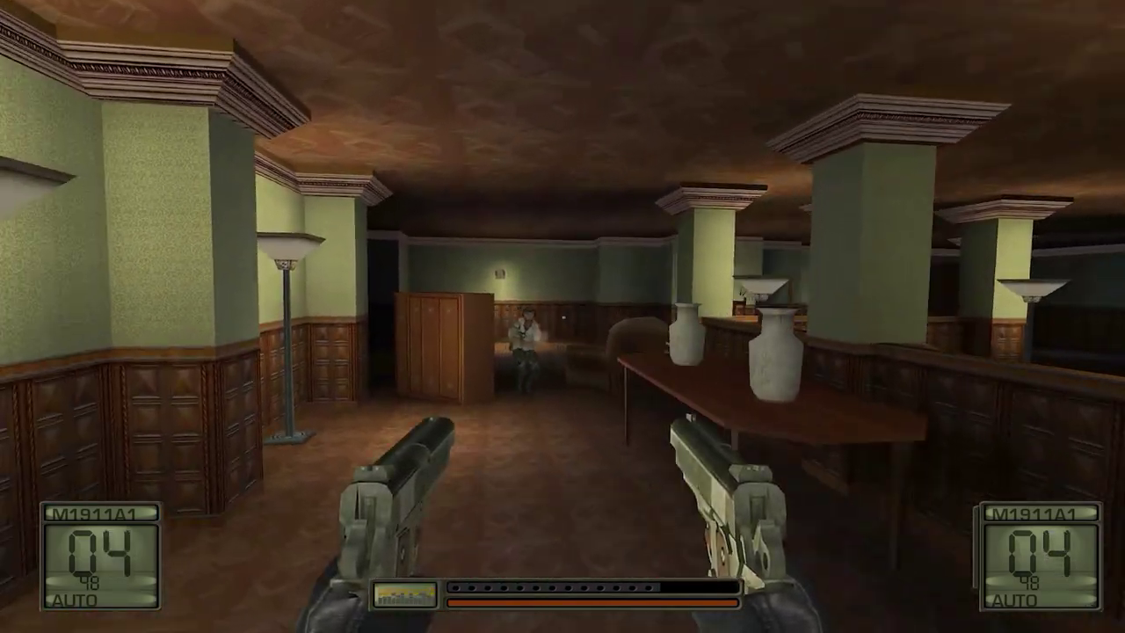
{"action": "key", "text": "w"}
{"action": "left_click", "coordinate": [563, 316]}
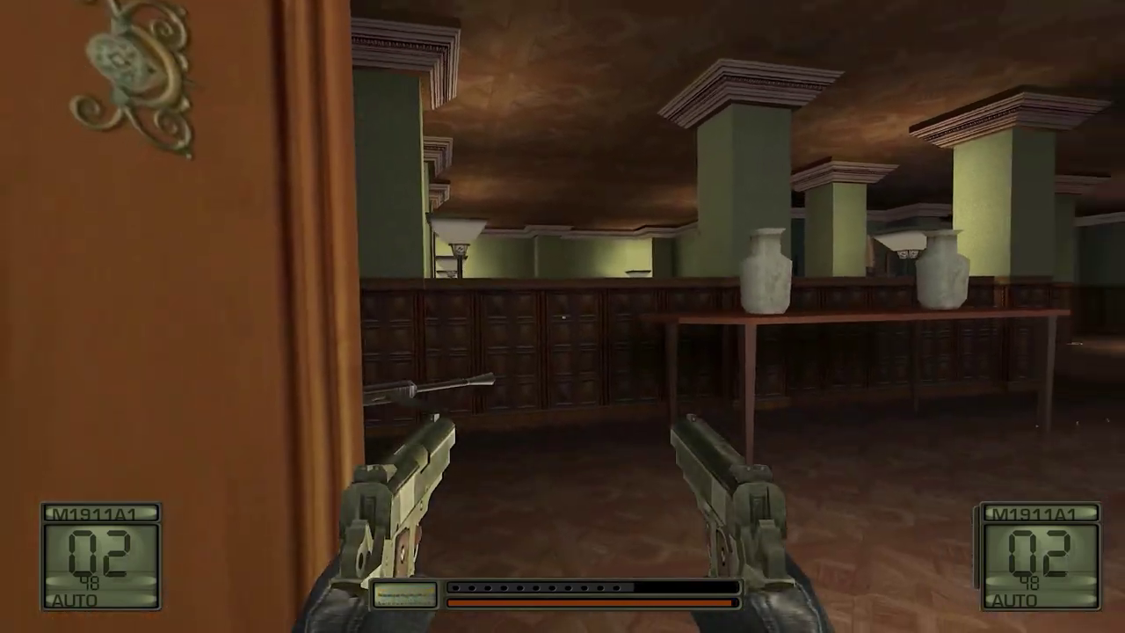
{"action": "left_click", "coordinate": [563, 317]}
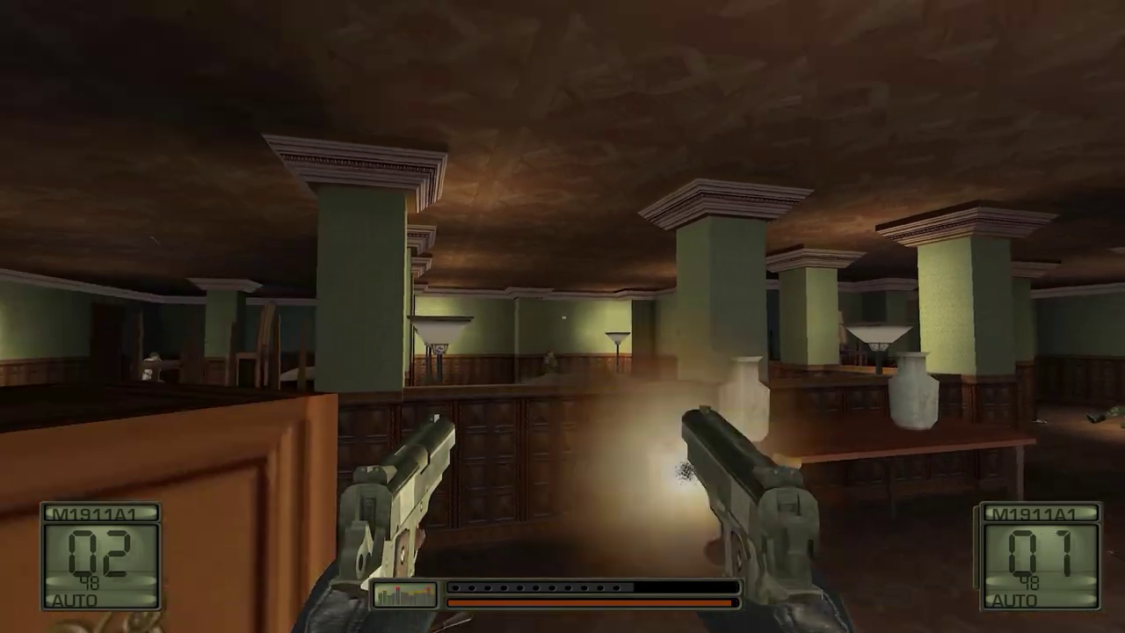
{"action": "left_click", "coordinate": [562, 316]}
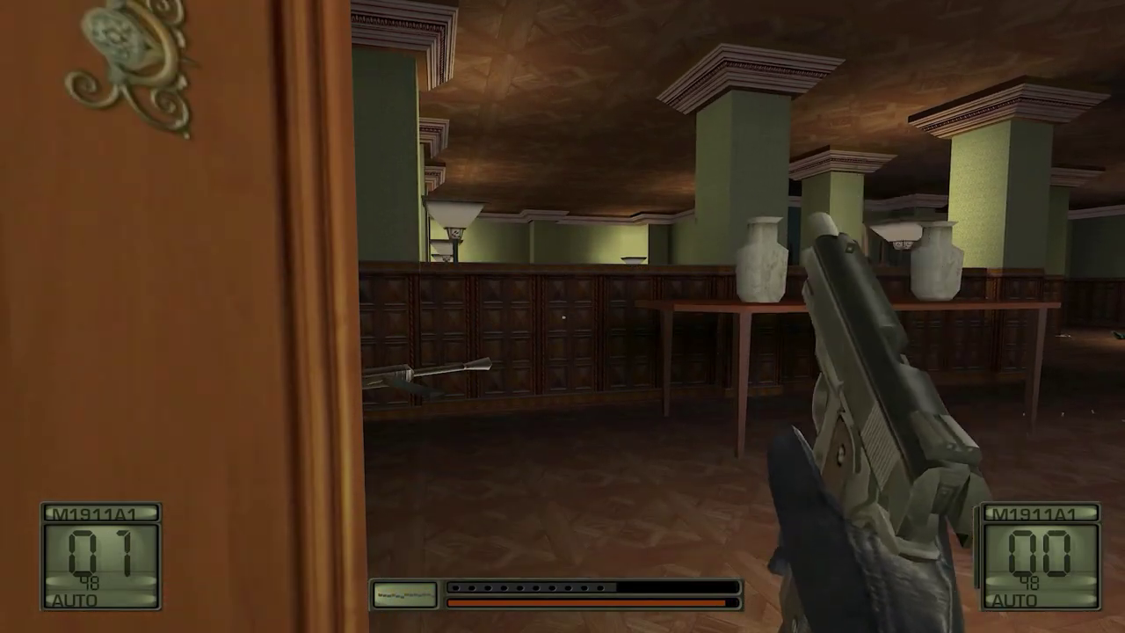
{"action": "key", "text": "r"}
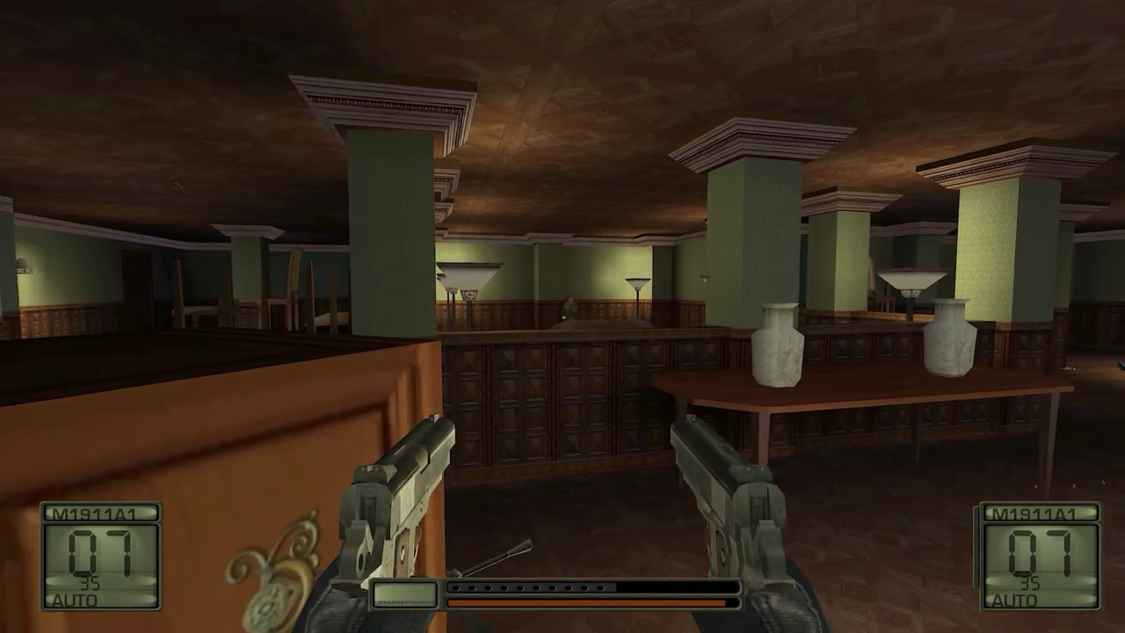
{"action": "left_click", "coordinate": [562, 317]}
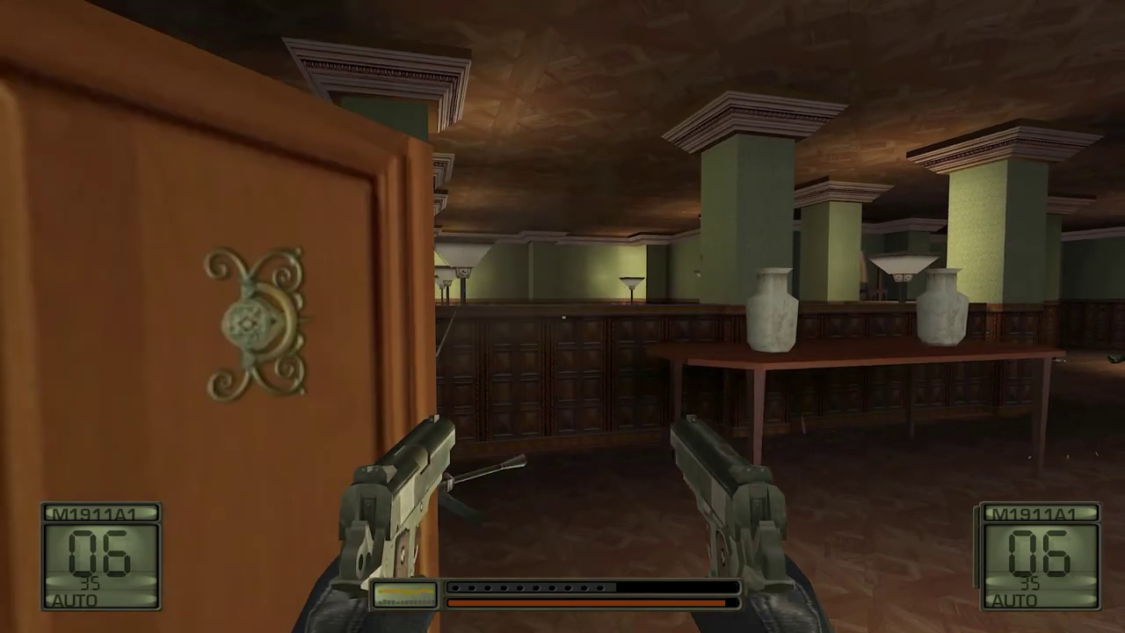
{"action": "key", "text": "w"}
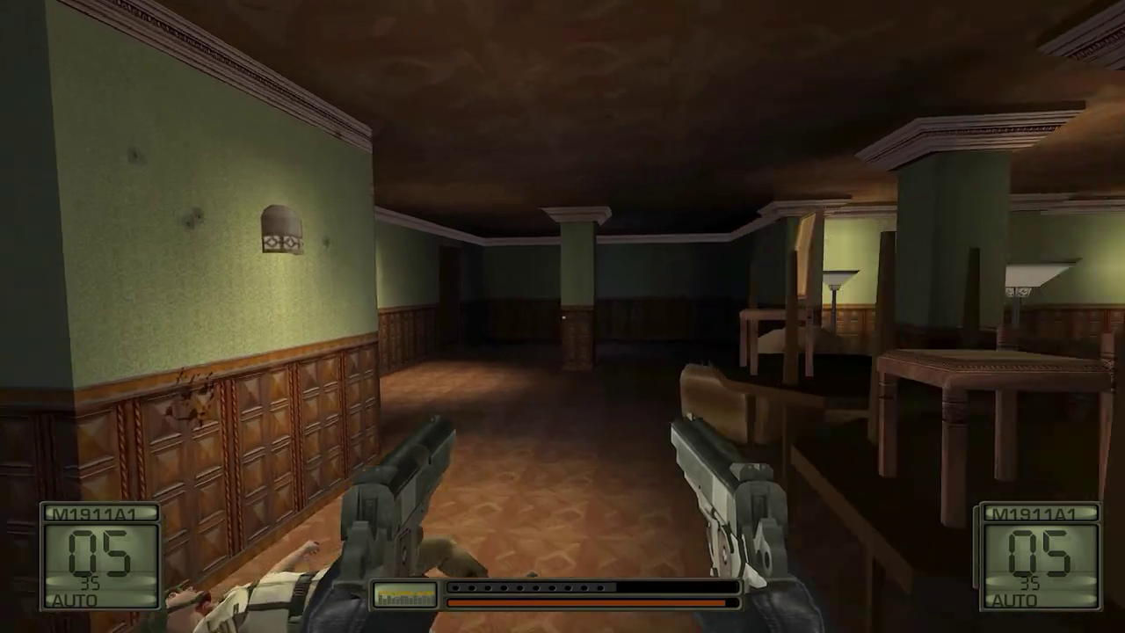
{"action": "key", "text": "3"}
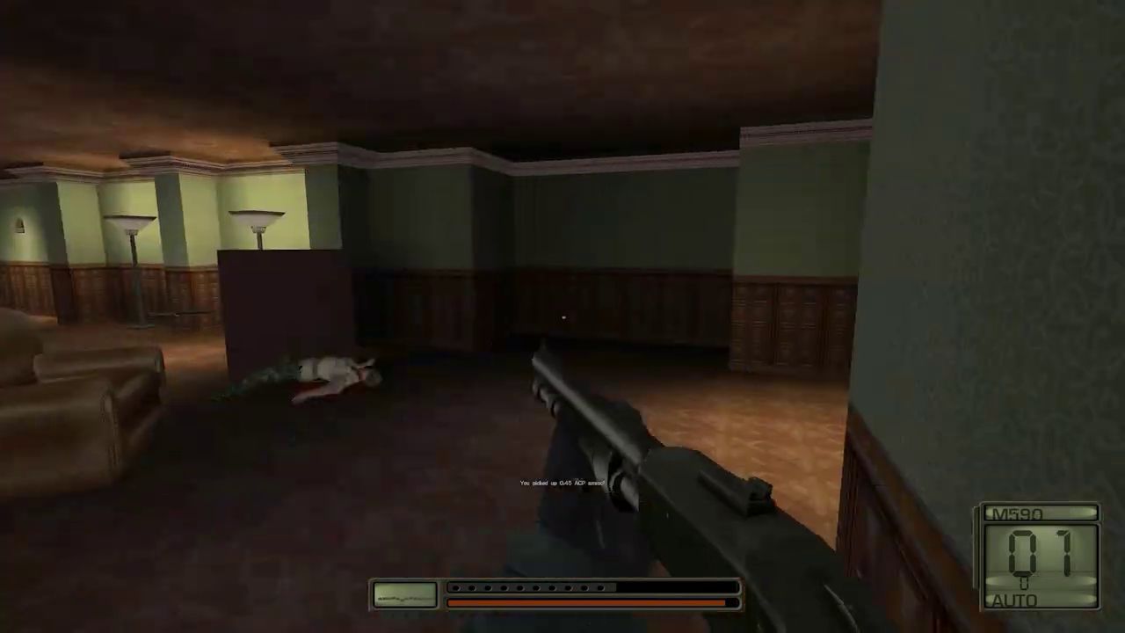
{"action": "key", "text": "w"}
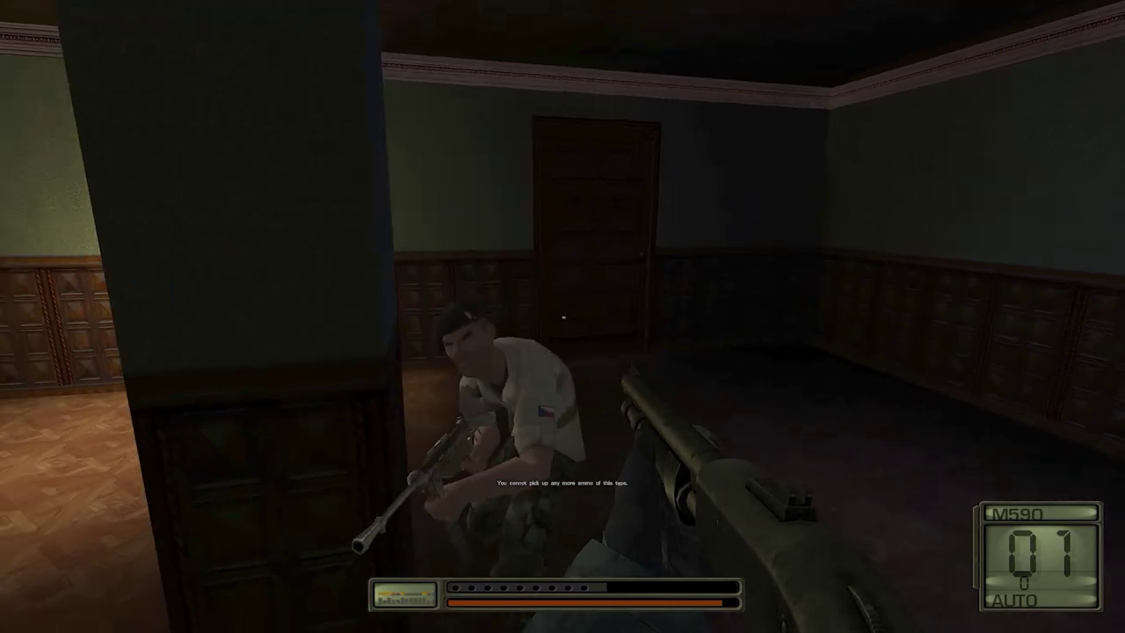
{"action": "left_click", "coordinate": [563, 317]}
{"action": "key", "text": "s"}
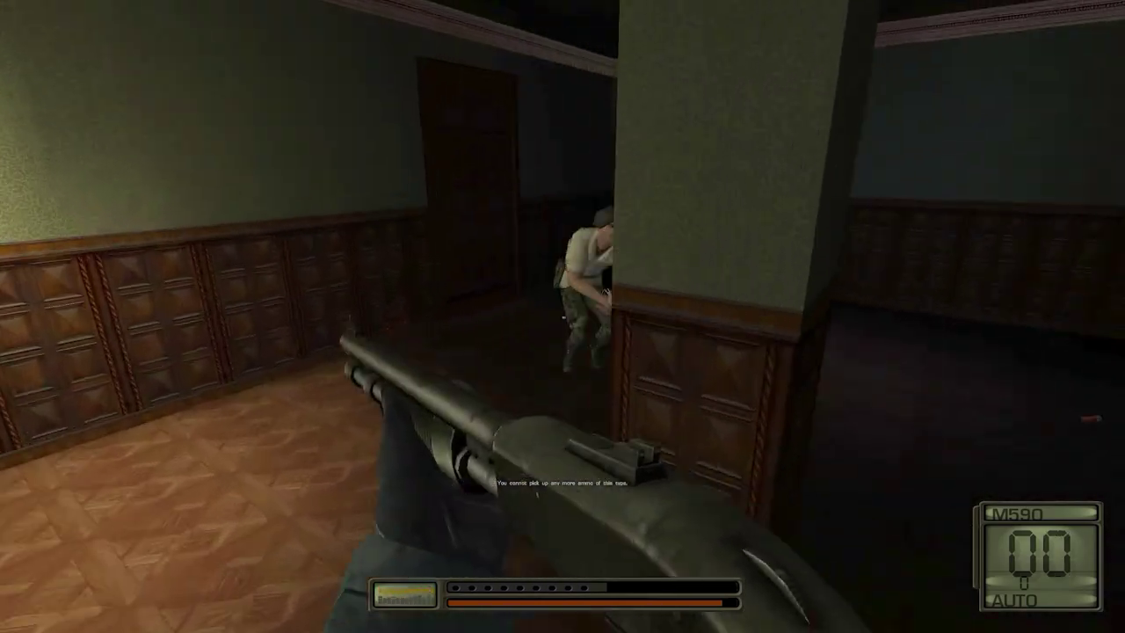
{"action": "key", "text": "4"}
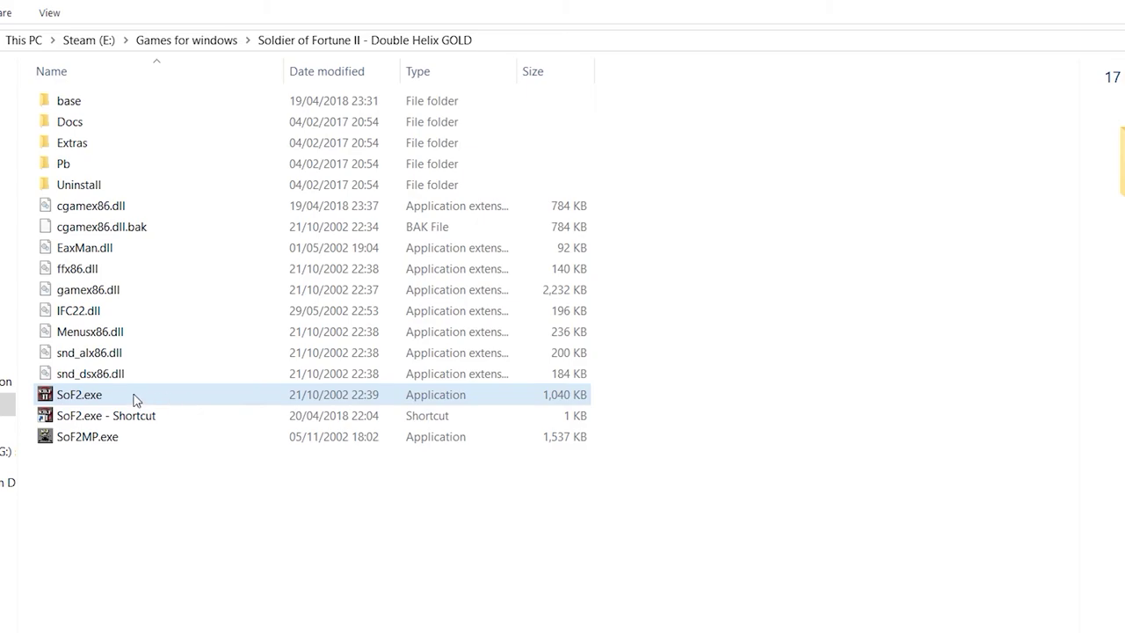
Open the properties of SoF2.exe in the game folder and show its compatibility settings.
{"action": "left_click", "coordinate": [97, 400]}
{"action": "right_click", "coordinate": [97, 399]}
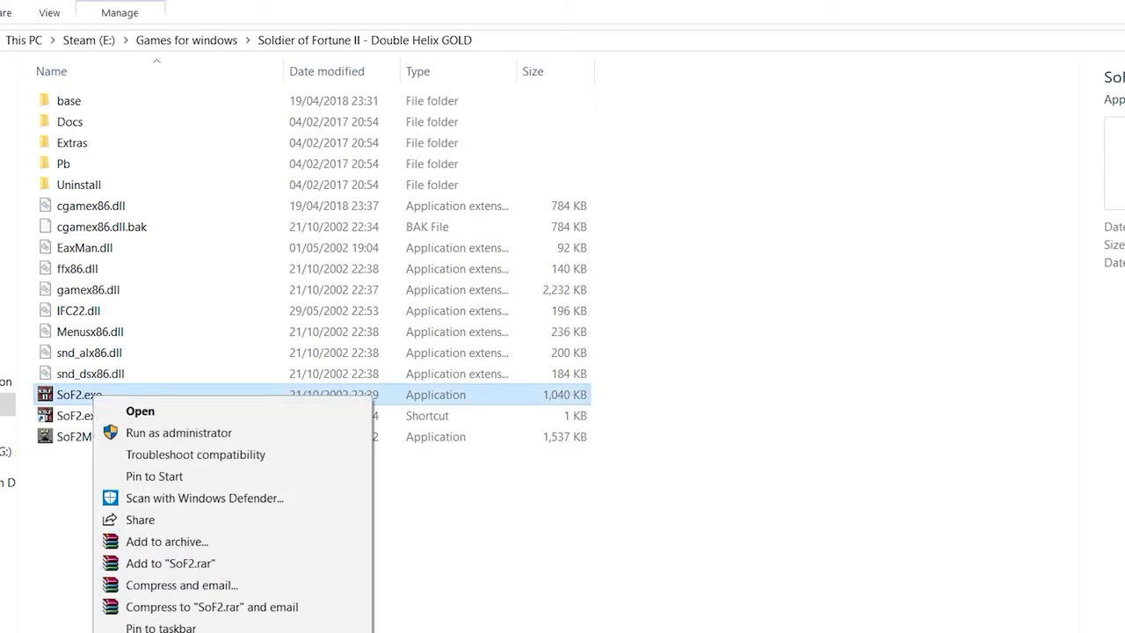
{"action": "left_click", "coordinate": [161, 631]}
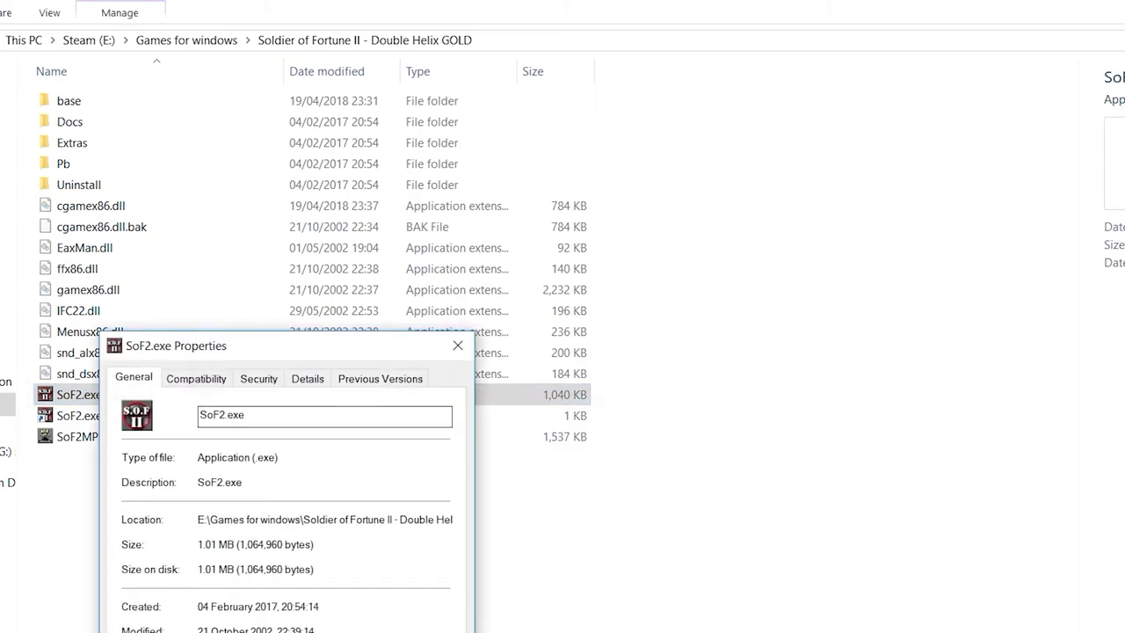
{"action": "left_click_drag", "start_coordinate": [304, 347], "coordinate": [569, 144]}
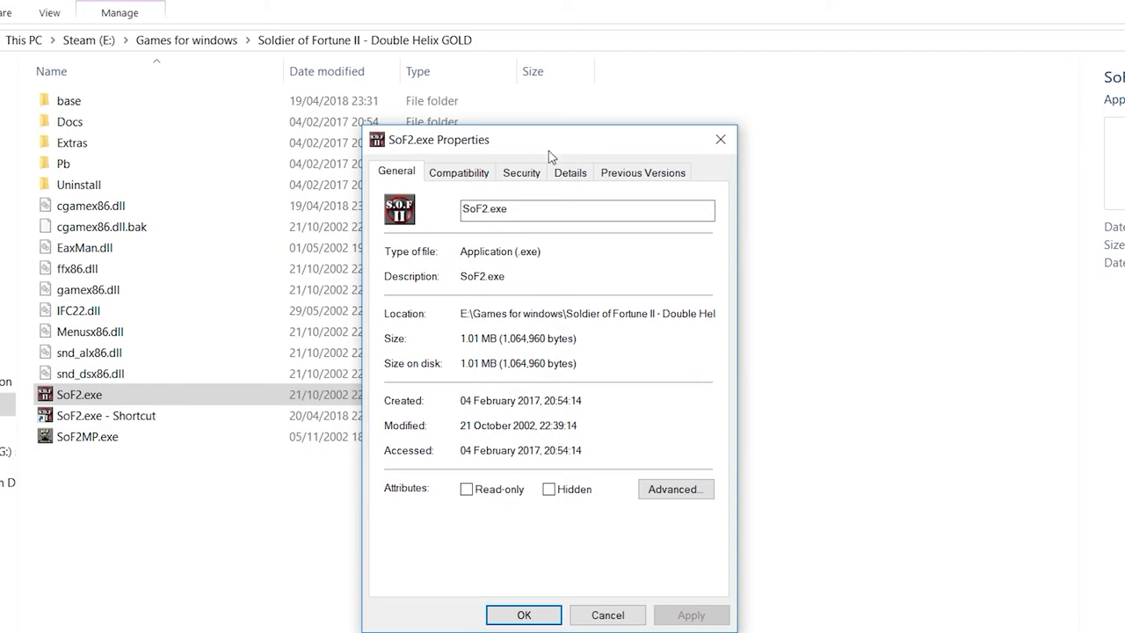
{"action": "left_click", "coordinate": [457, 174]}
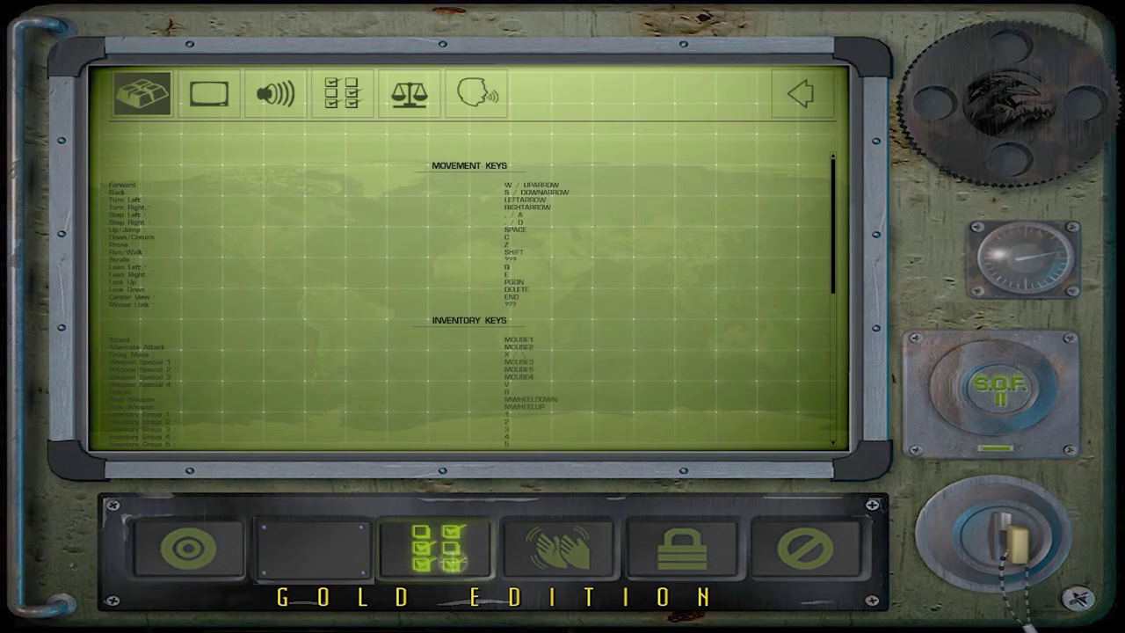
Show the video settings in the game's options screen.
{"action": "left_click", "coordinate": [225, 96]}
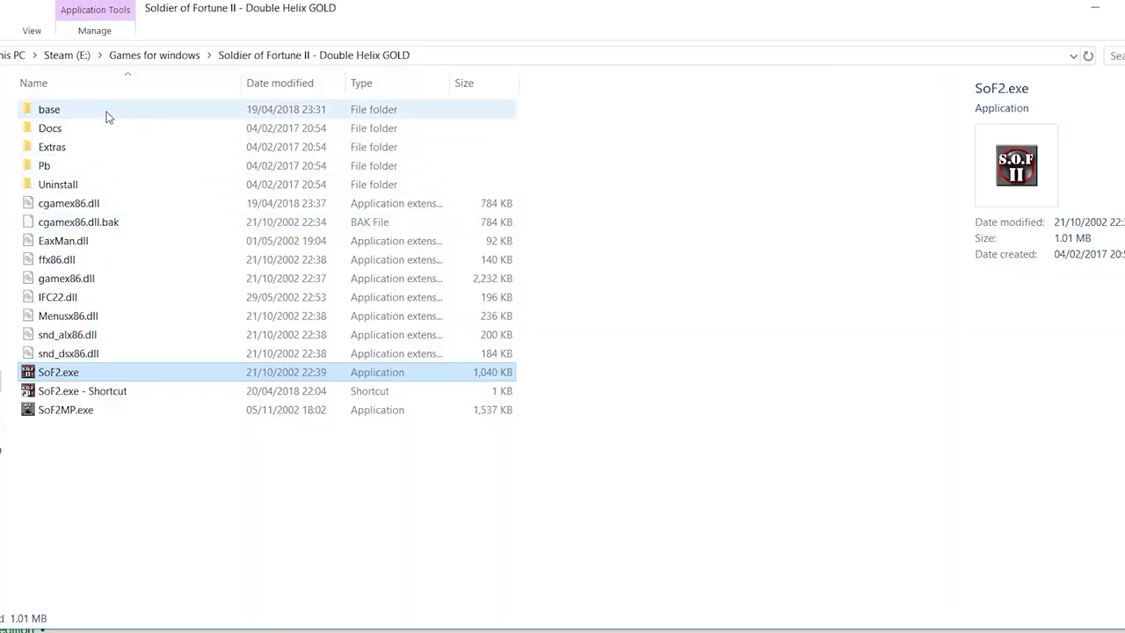
Go into the game's base folder and open sof2sp.cfg in WordPad.
{"action": "double_click", "coordinate": [107, 117]}
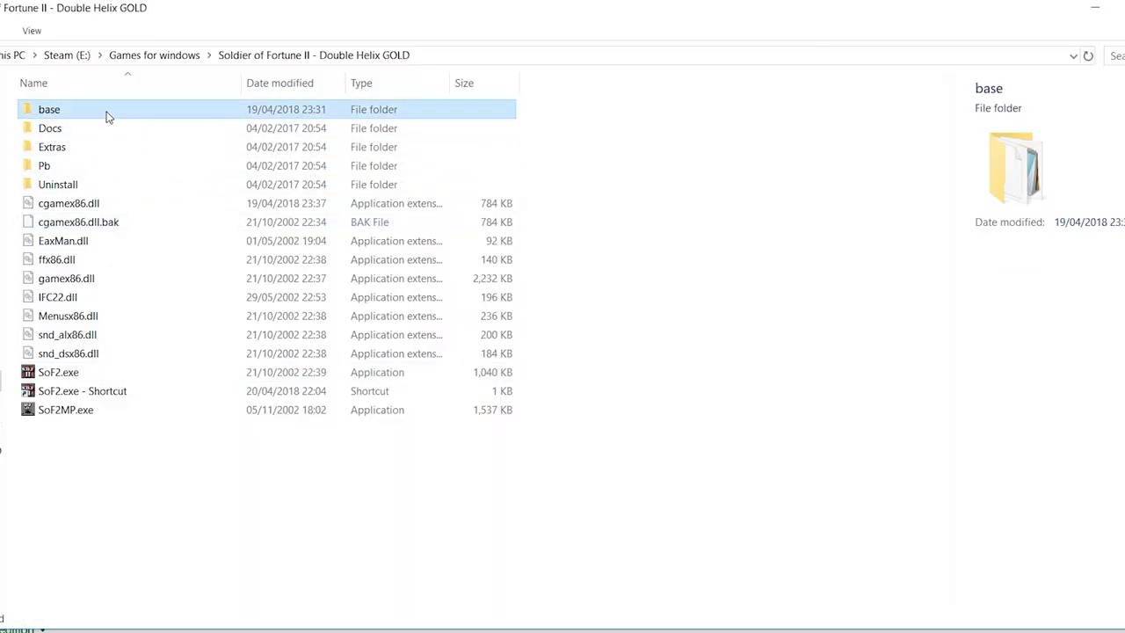
{"action": "left_click", "coordinate": [150, 263]}
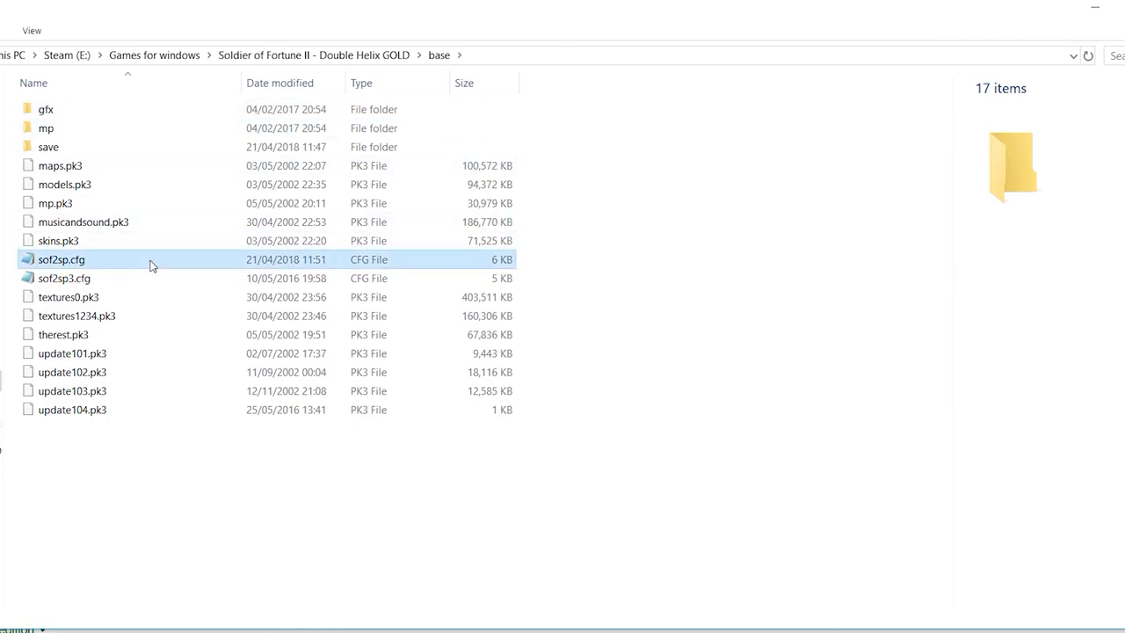
{"action": "right_click", "coordinate": [81, 262]}
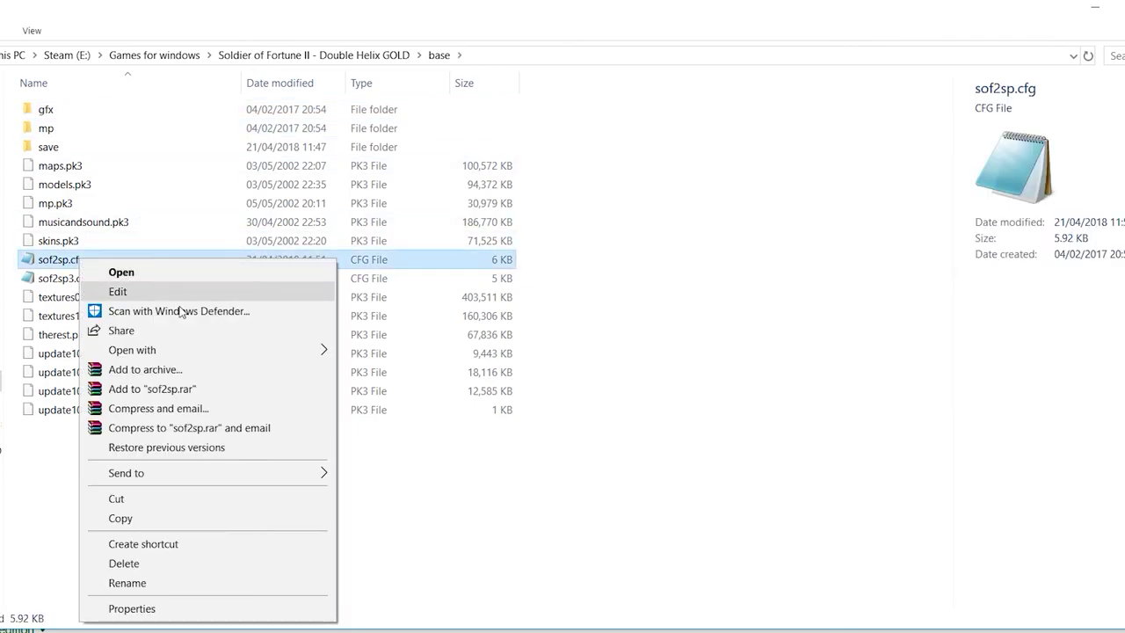
{"action": "mouse_move", "coordinate": [231, 351]}
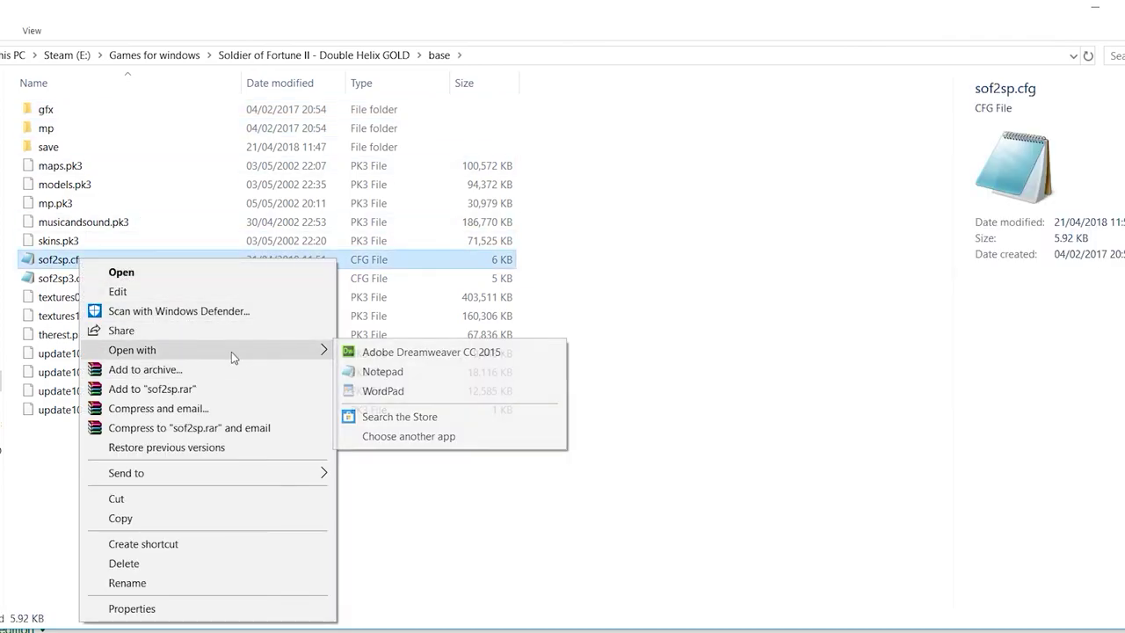
{"action": "left_click", "coordinate": [426, 387]}
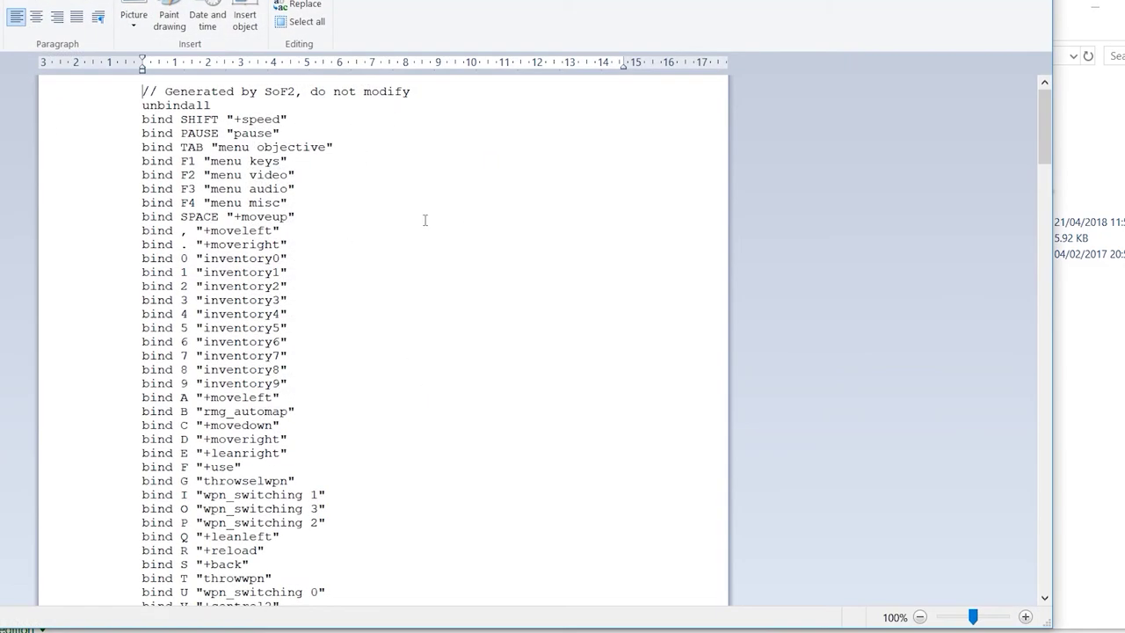
Search the configuration file for "width" and highlight the r_customwidth setting.
{"action": "scroll", "coordinate": [385, 230], "scroll_direction": "down", "scroll_amount": 6}
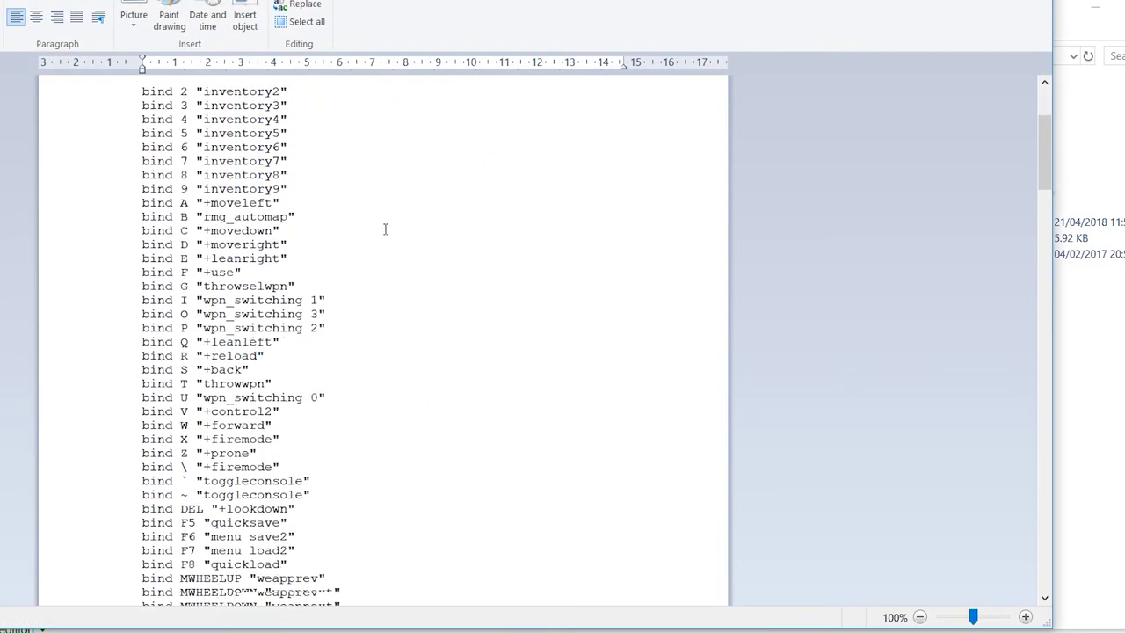
{"action": "key", "text": "ctrl+f"}
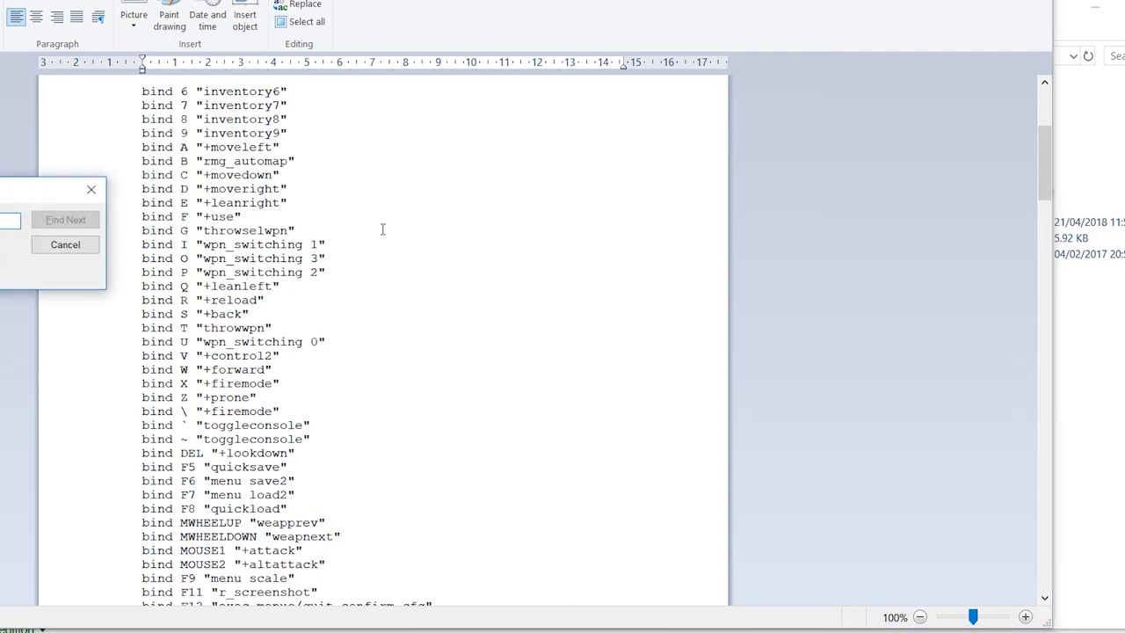
{"action": "type", "text": "width"}
{"action": "key", "text": "Return"}
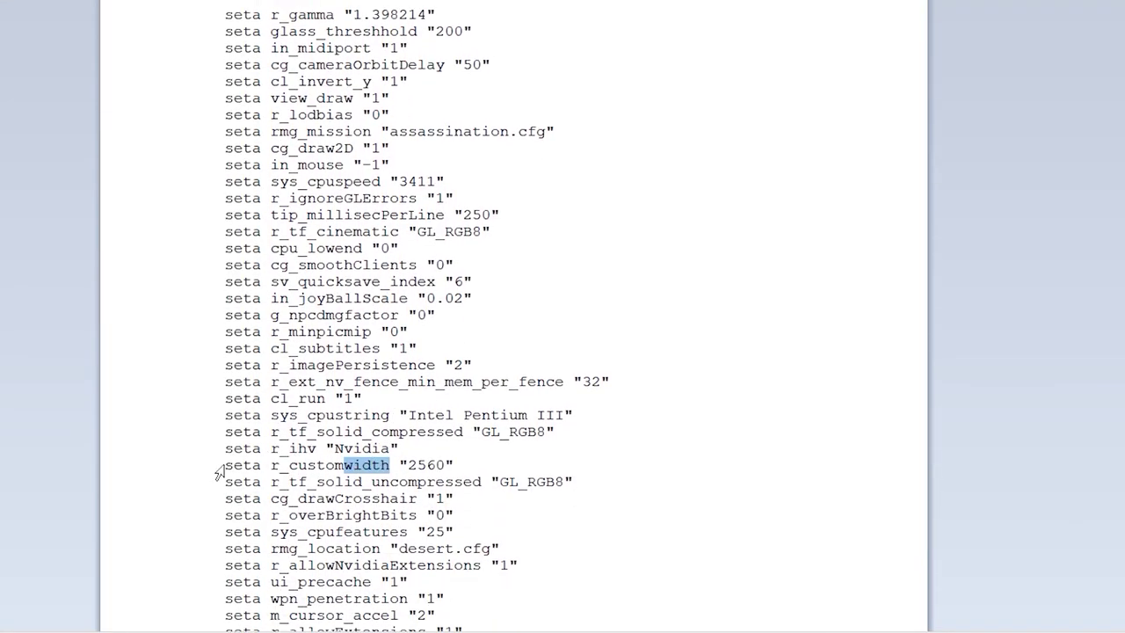
{"action": "left_click_drag", "start_coordinate": [224, 466], "coordinate": [380, 471]}
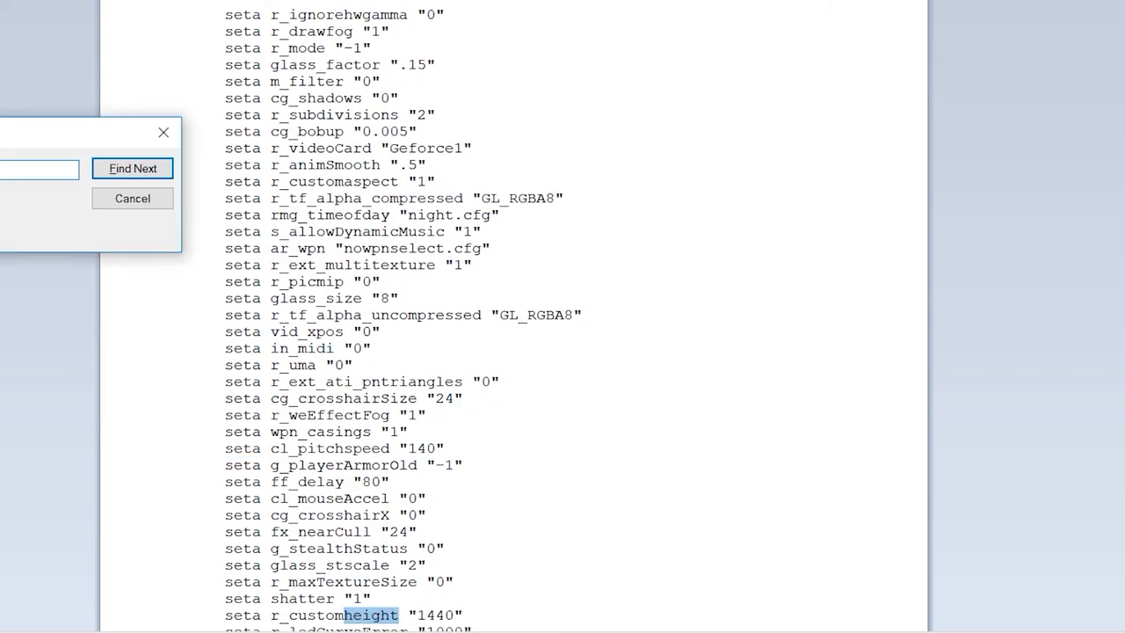
Close the search and highlight the r_customheight setting in the configuration file.
{"action": "key", "text": "Escape"}
{"action": "scroll", "coordinate": [580, 442], "scroll_direction": "down", "scroll_amount": 2}
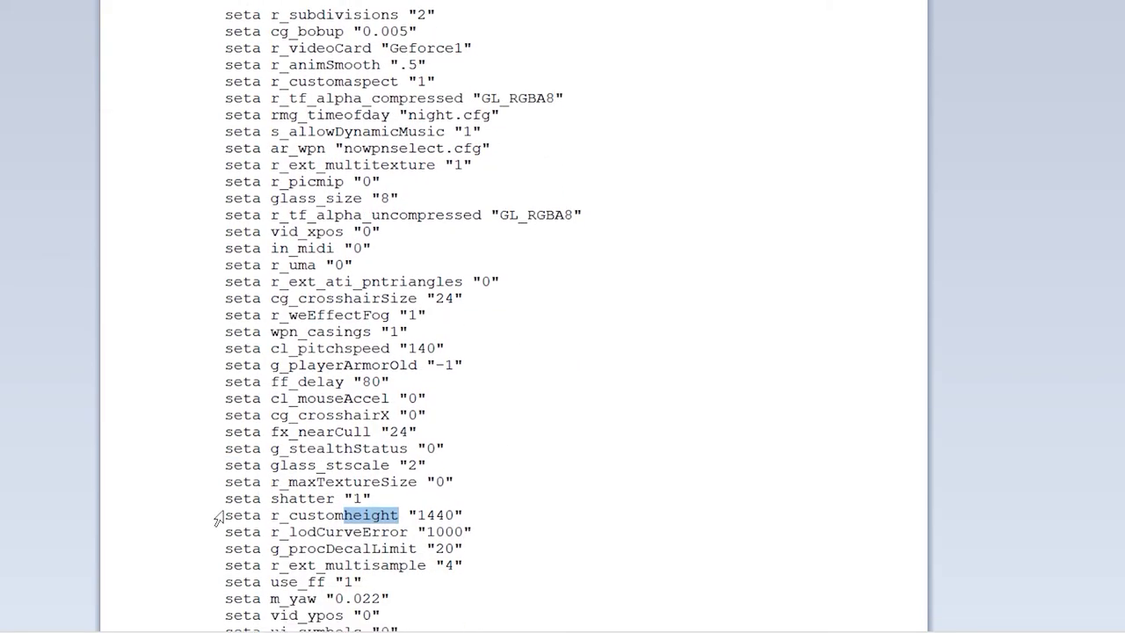
{"action": "left_click_drag", "start_coordinate": [225, 516], "coordinate": [406, 520]}
Find the r_mode line in the configuration file and highlight it to check its value.
{"action": "scroll", "coordinate": [227, 554], "scroll_direction": "up", "scroll_amount": 10}
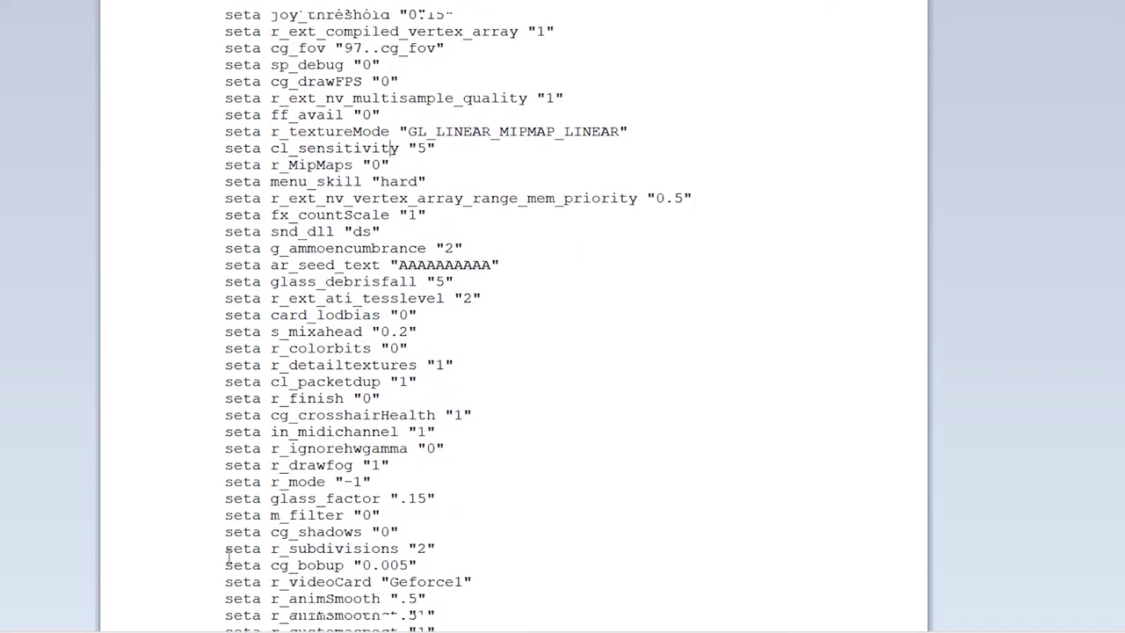
{"action": "scroll", "coordinate": [227, 556], "scroll_direction": "down", "scroll_amount": 1}
{"action": "left_click_drag", "start_coordinate": [227, 465], "coordinate": [334, 467]}
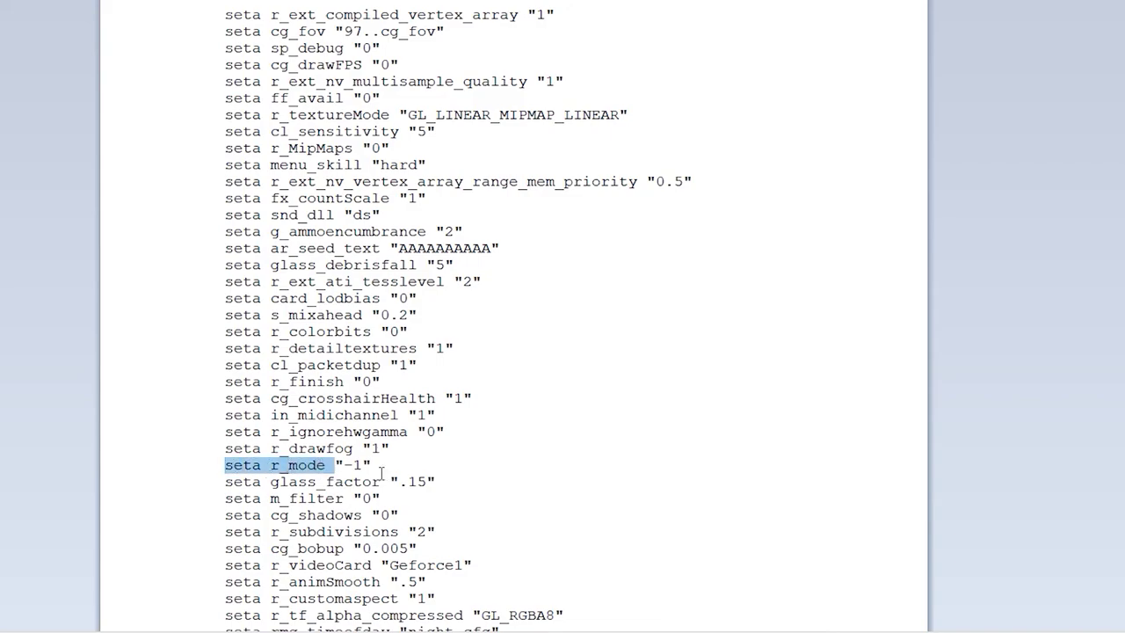
{"action": "left_click", "coordinate": [357, 465]}
{"action": "left_click", "coordinate": [491, 474]}
{"action": "left_click", "coordinate": [582, 435]}
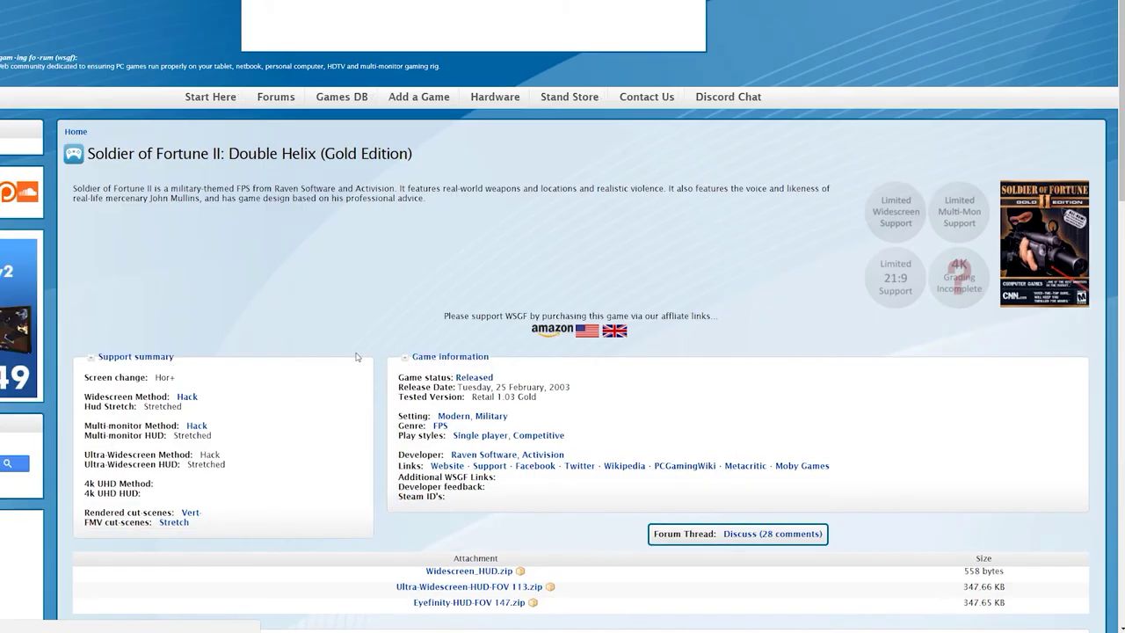
Look through the WSGF page for Soldier of Fortune II: Double Helix (Gold Edition) for widescreen fix details.
{"action": "scroll", "coordinate": [381, 282], "scroll_direction": "down", "scroll_amount": 5}
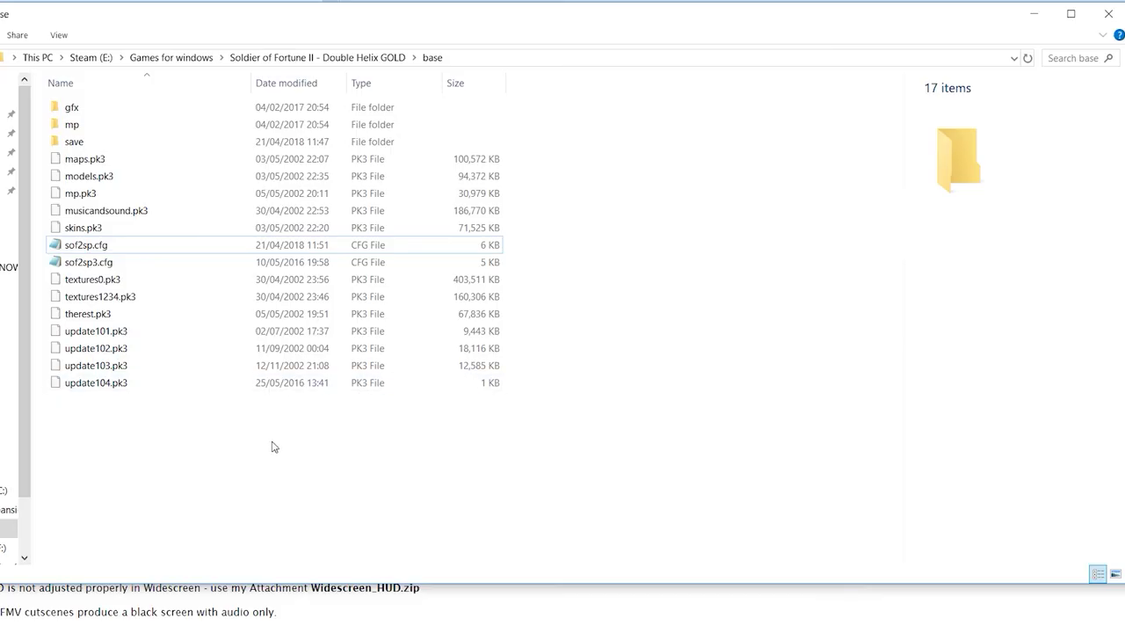
Inspect the update101.pk3 to update103.pk3 files and the small update104.pk3 HUD fix in the game's base folder.
{"action": "left_click", "coordinate": [164, 384]}
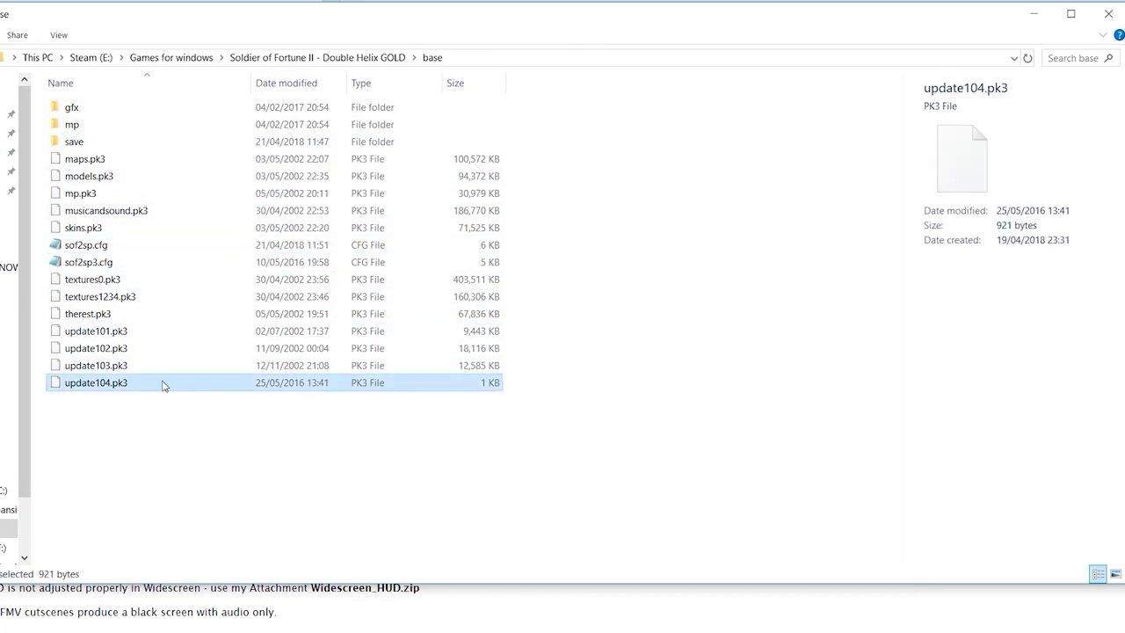
{"action": "left_click", "coordinate": [146, 330]}
{"action": "left_click", "coordinate": [144, 365], "text": "shift"}
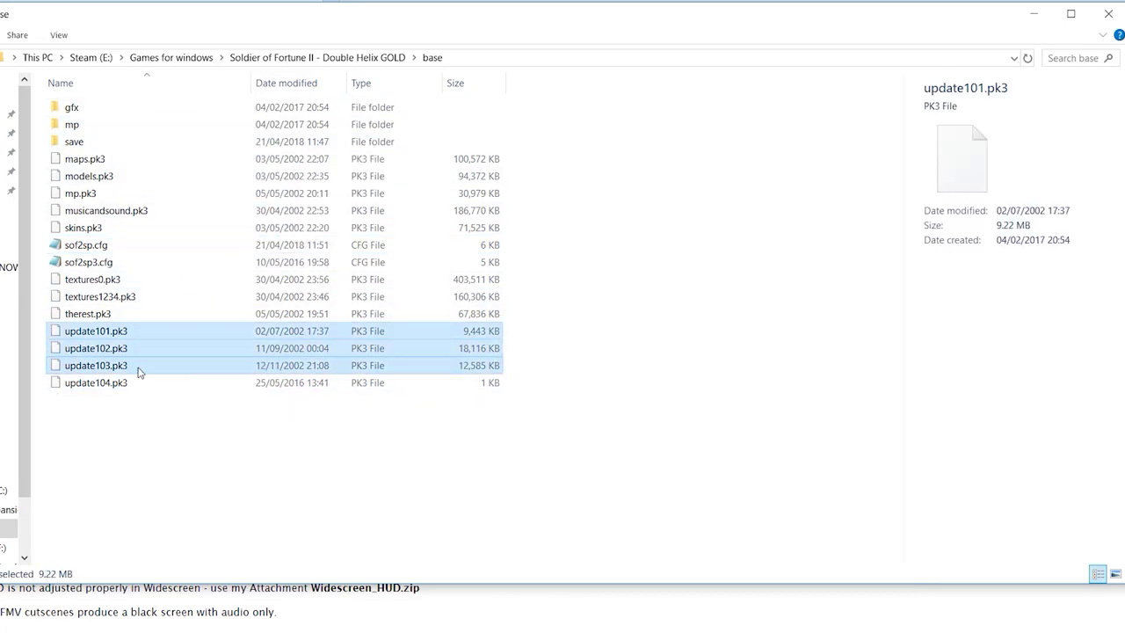
{"action": "left_click", "coordinate": [501, 384]}
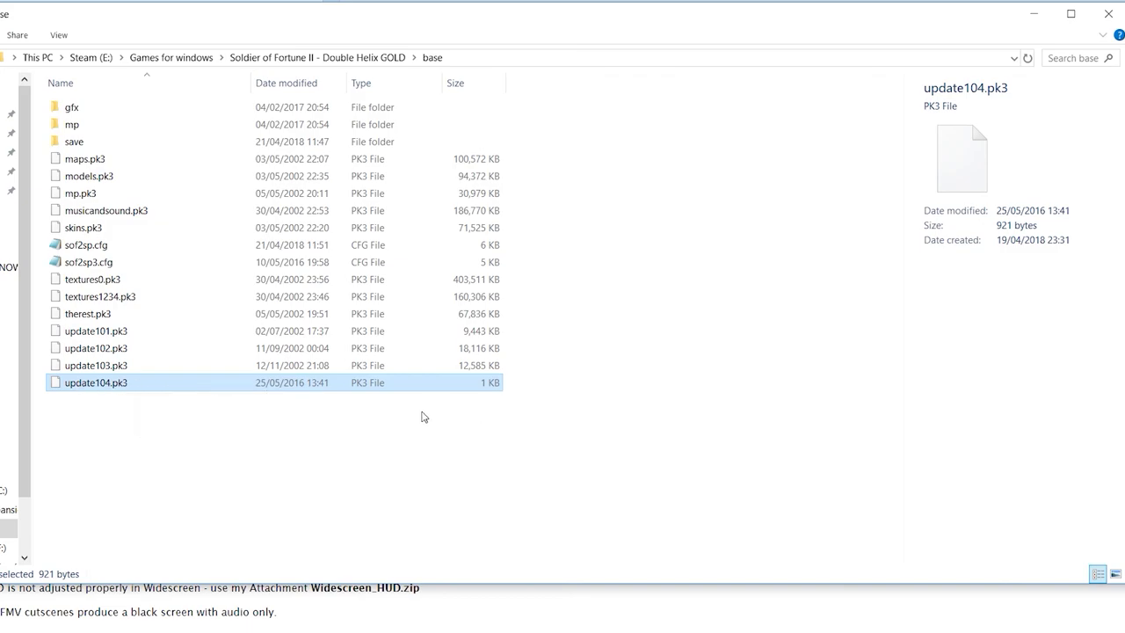
{"action": "left_click", "coordinate": [385, 446]}
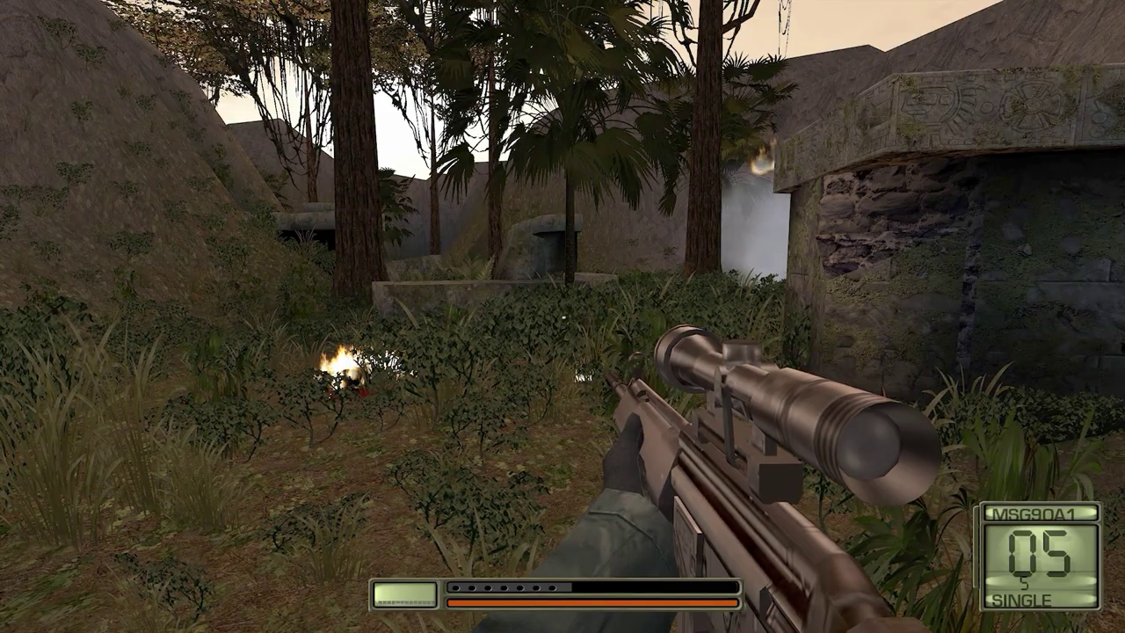
{"action": "key", "text": "4"}
{"action": "key", "text": "w"}
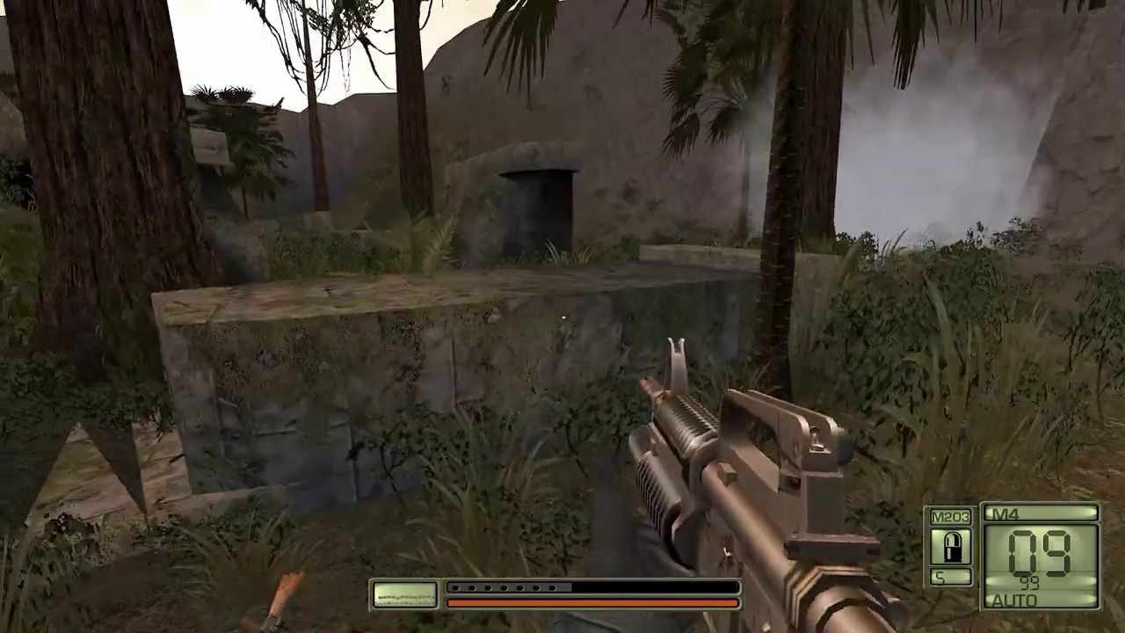
{"action": "key", "text": "w"}
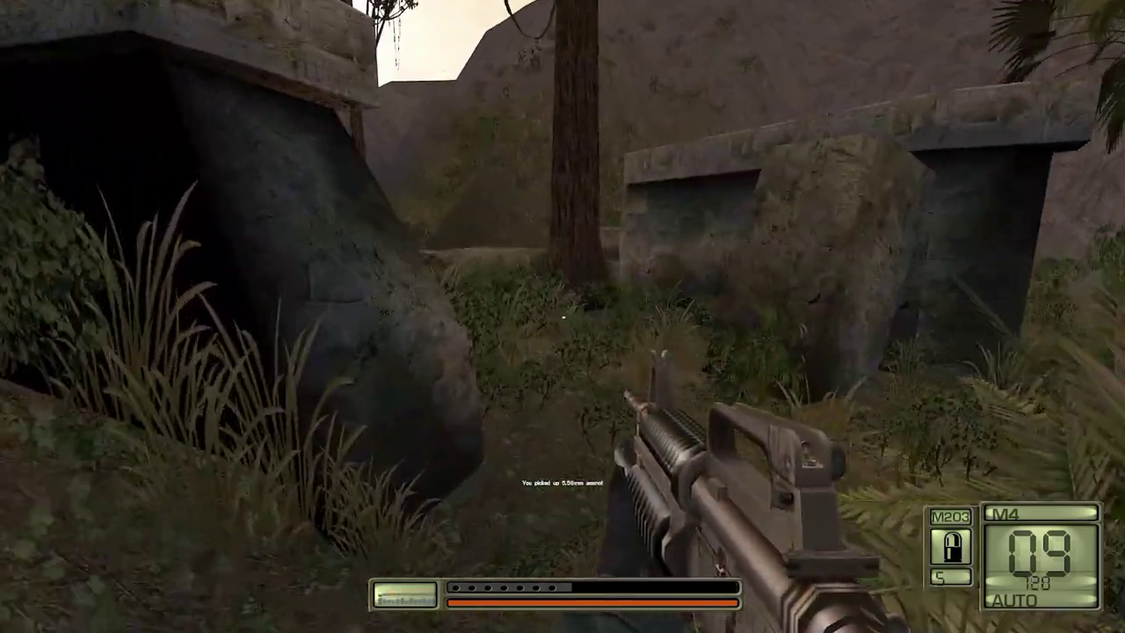
{"action": "key", "text": "w"}
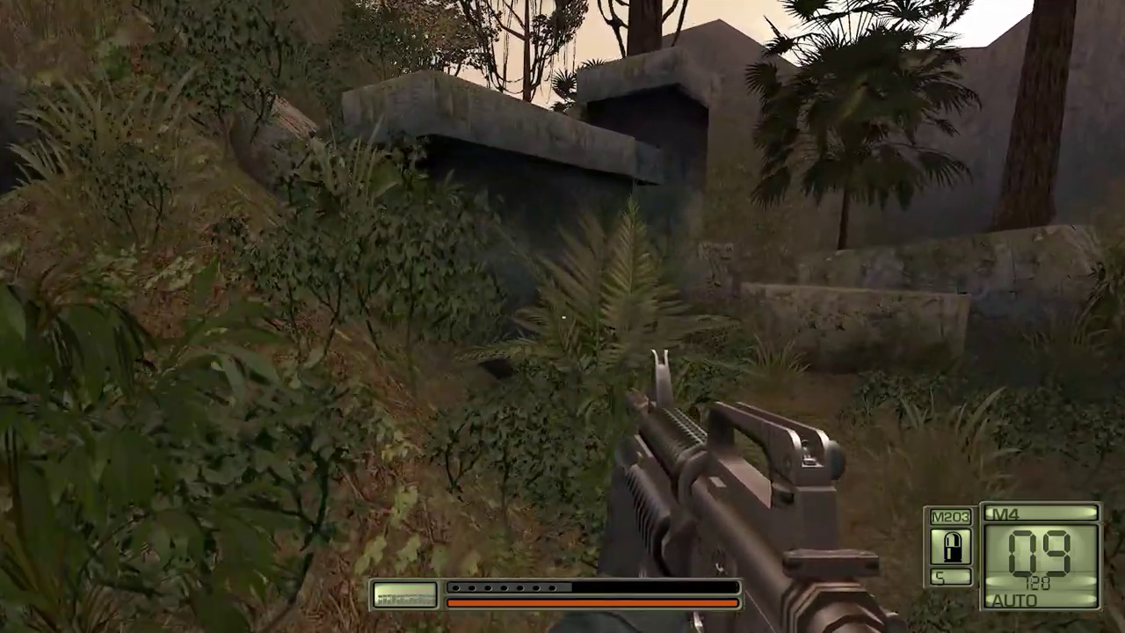
{"action": "key", "text": "r"}
{"action": "key", "text": "w"}
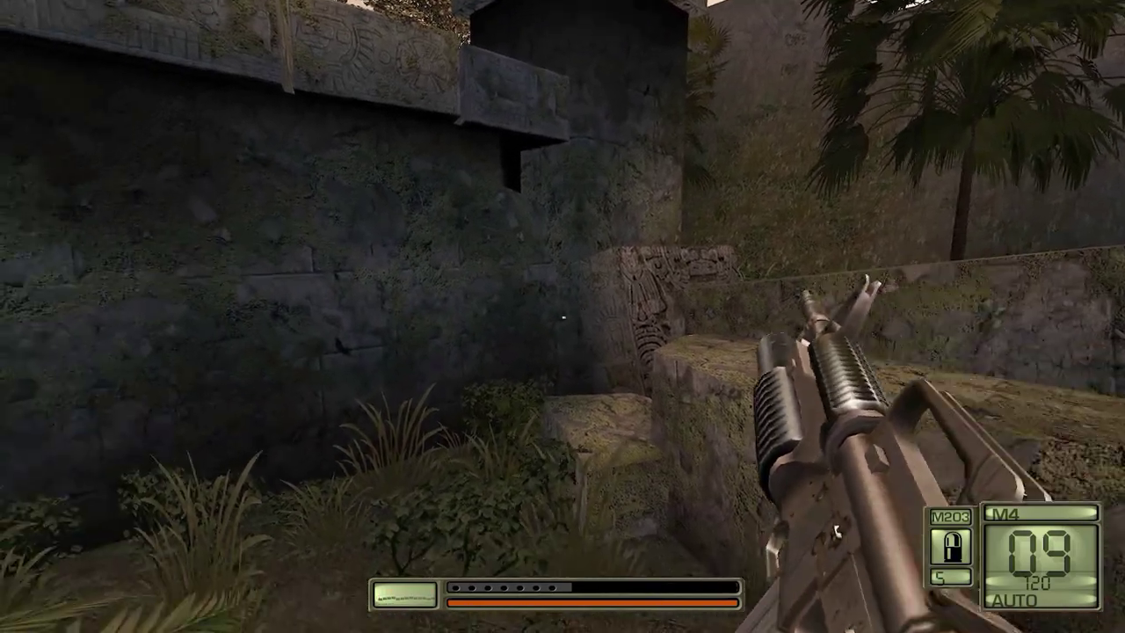
{"action": "key", "text": "w"}
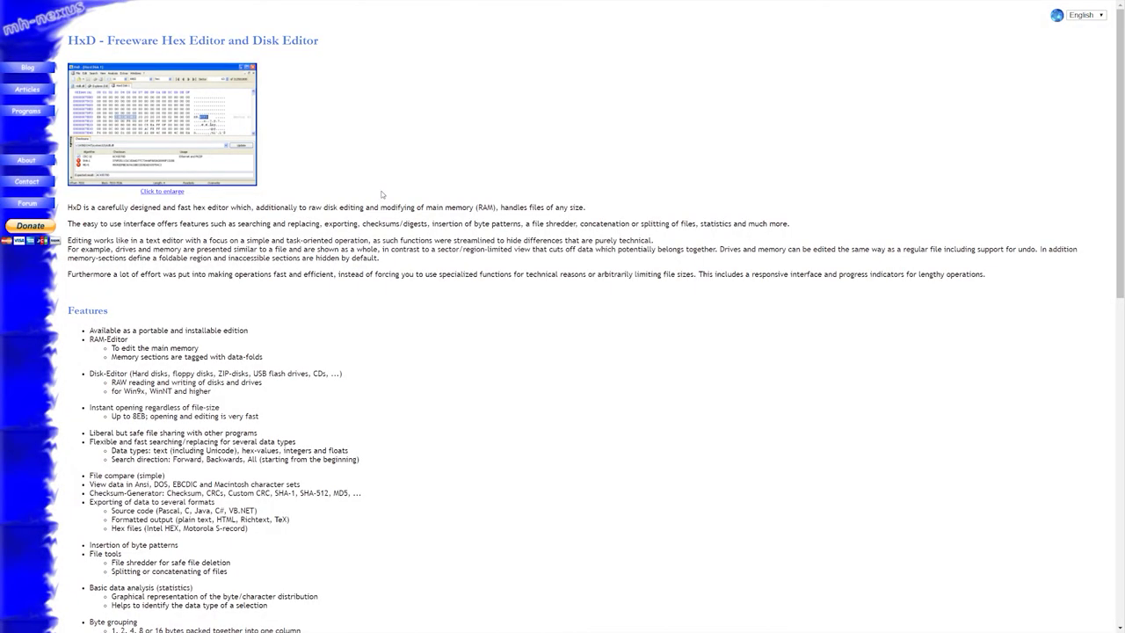
Open cgamex86.dll from the Soldier of Fortune II game folder in the HxD hex editor.
{"action": "scroll", "coordinate": [99, 463], "scroll_direction": "down", "scroll_amount": 5}
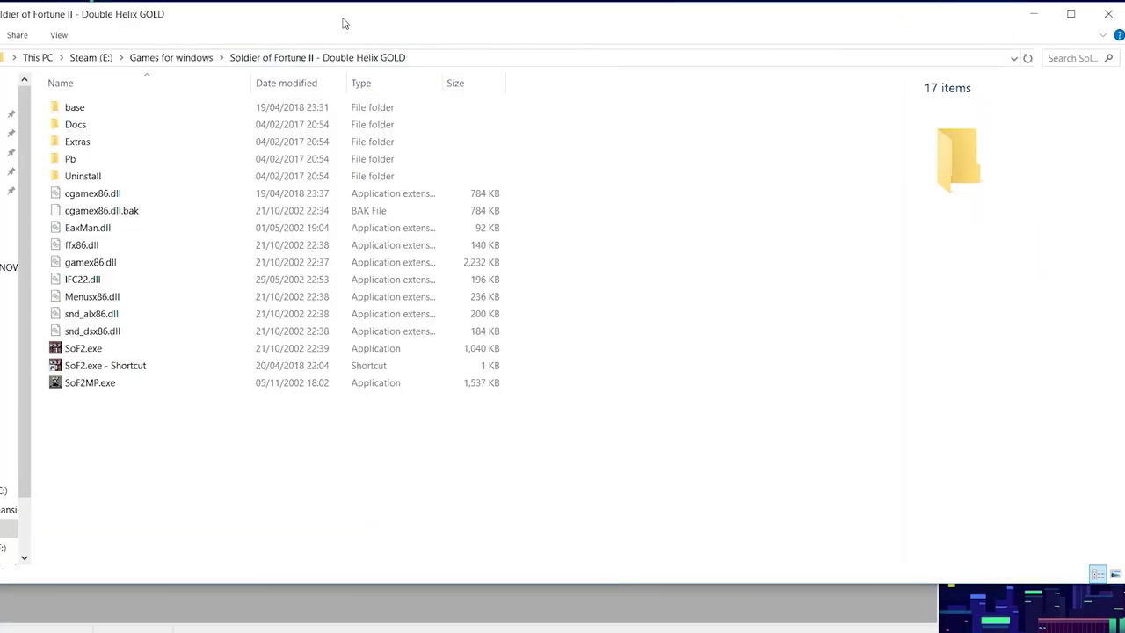
{"action": "double_click", "coordinate": [344, 23]}
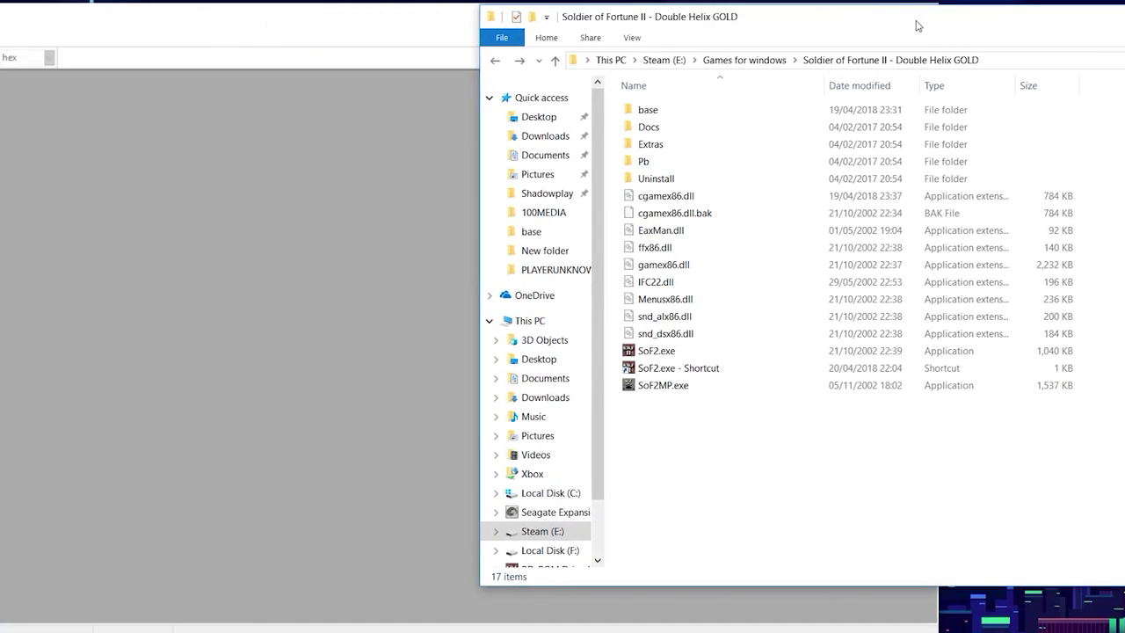
{"action": "left_click", "coordinate": [649, 198]}
{"action": "left_click_drag", "start_coordinate": [118, 221], "coordinate": [96, 227]}
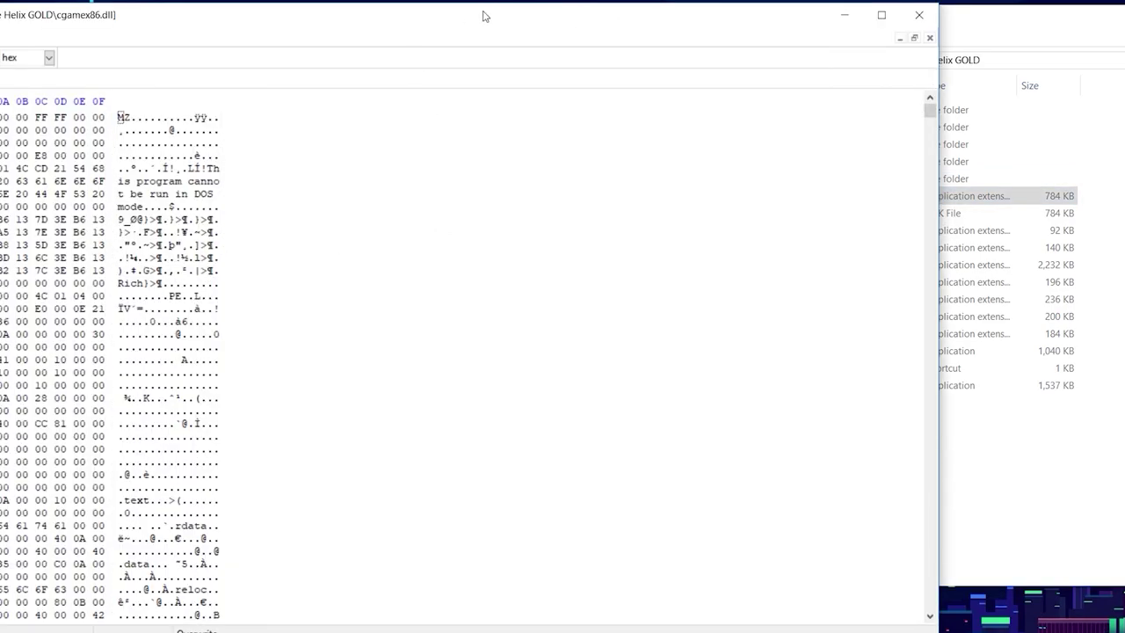
{"action": "left_click_drag", "start_coordinate": [395, 15], "coordinate": [721, 7]}
Search cgamex86.dll for "cg_fov" and highlight that entry together with the value in front of it.
{"action": "key", "text": "ctrl+f"}
{"action": "type", "text": "cg_fov.."}
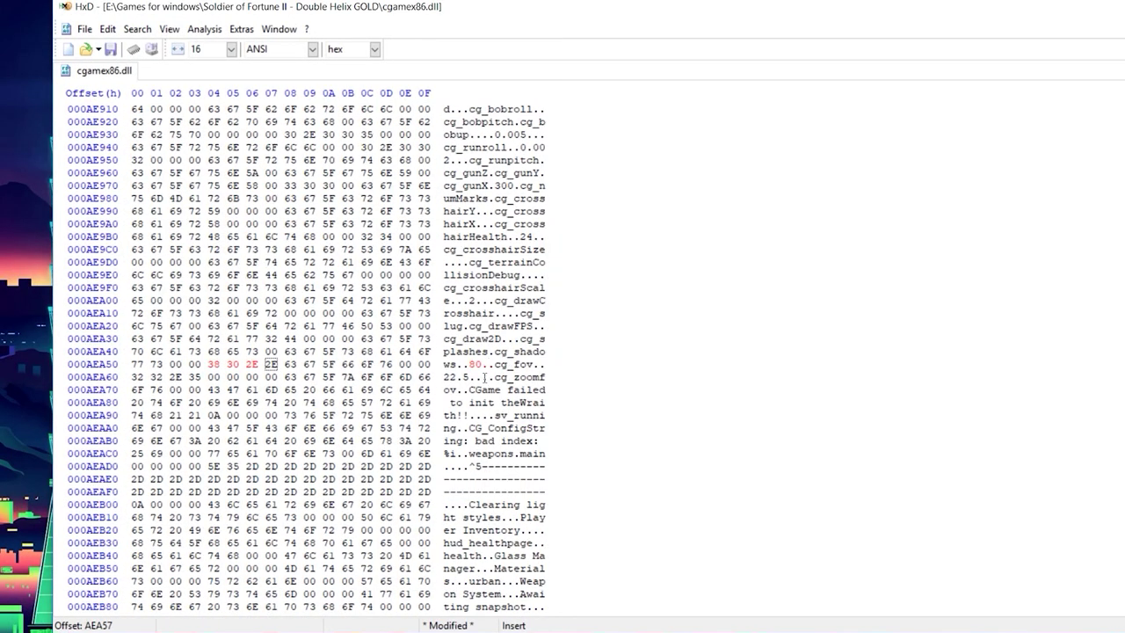
{"action": "left_click_drag", "start_coordinate": [533, 364], "coordinate": [483, 364]}
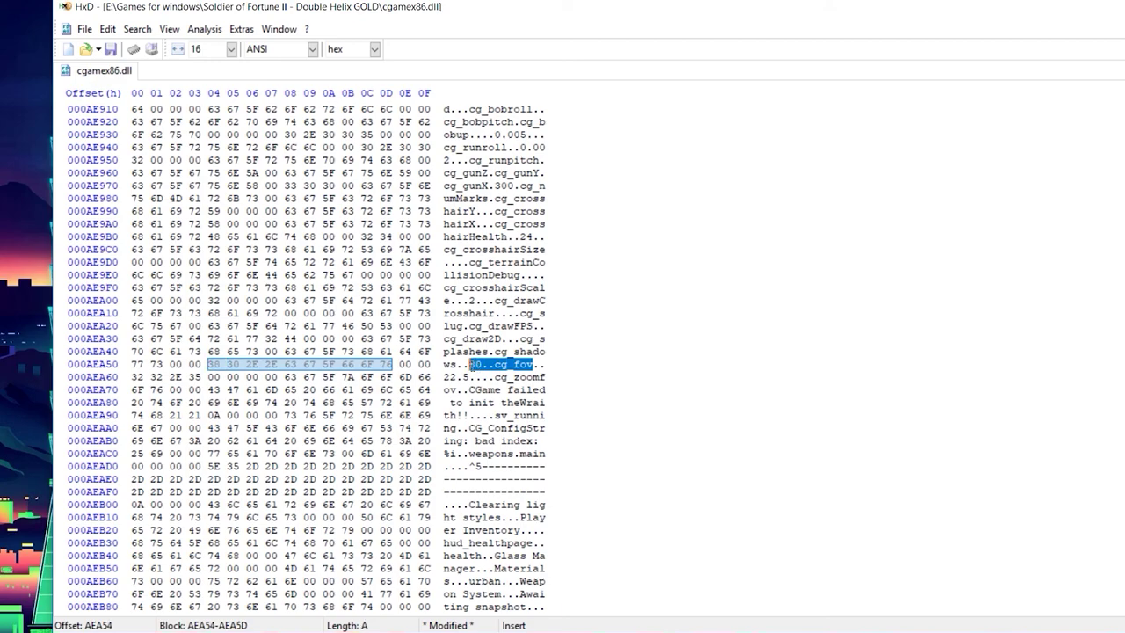
Set the field-of-view value in front of cg_fov in cgamex86.dll to 97, accepting the file size changes.
{"action": "left_click", "coordinate": [528, 364]}
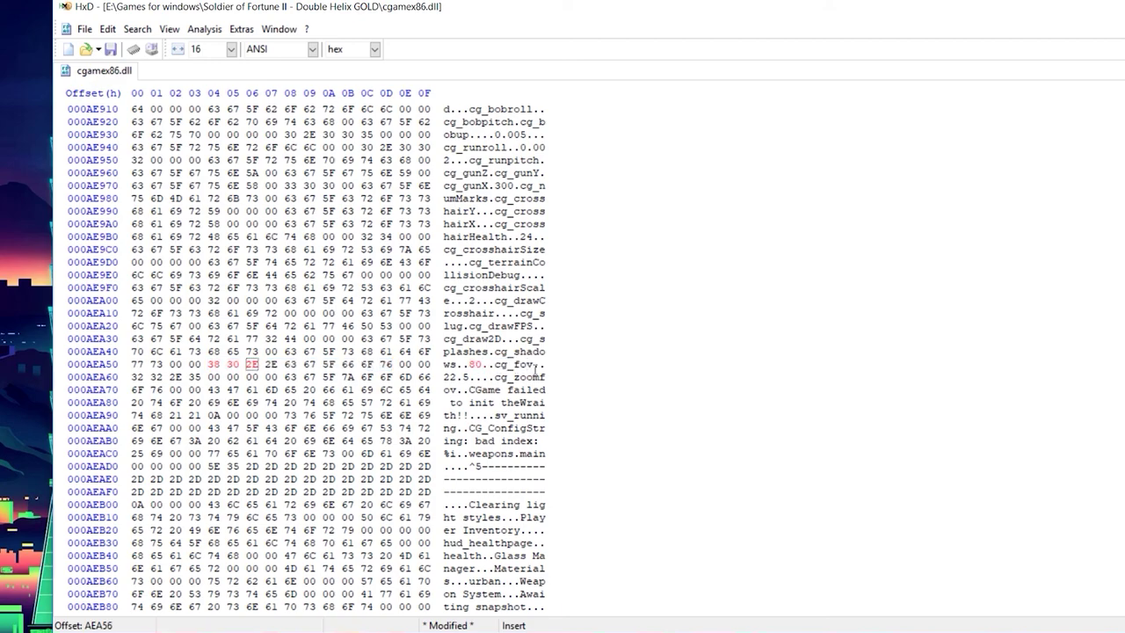
{"action": "key", "text": "BackSpace"}
{"action": "key", "text": "Return"}
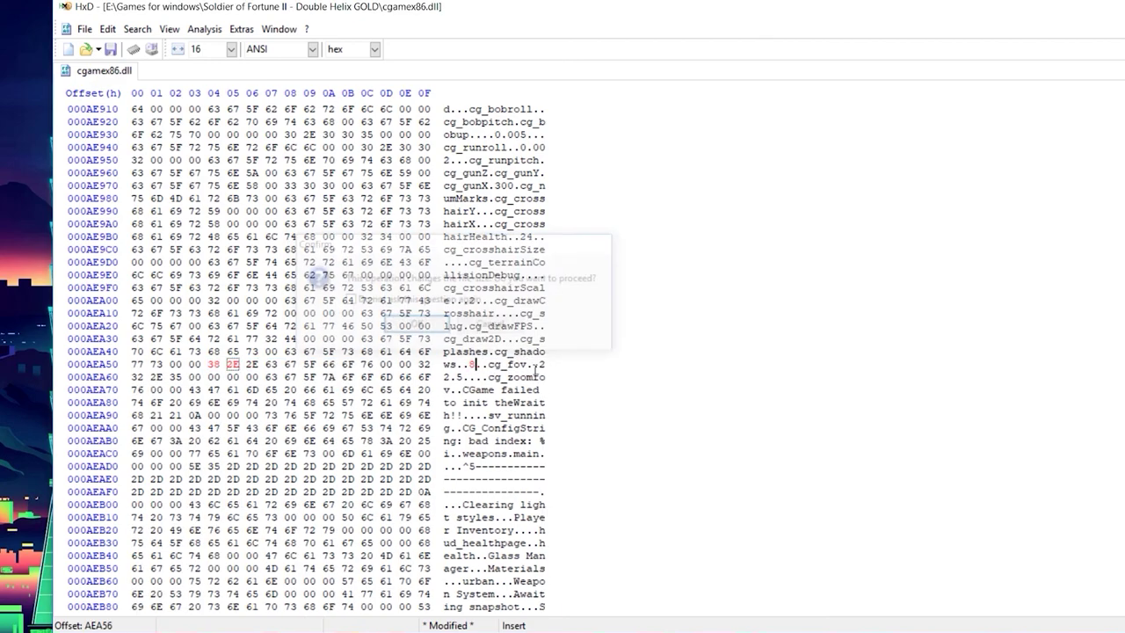
{"action": "key", "text": "BackSpace"}
{"action": "key", "text": "Return"}
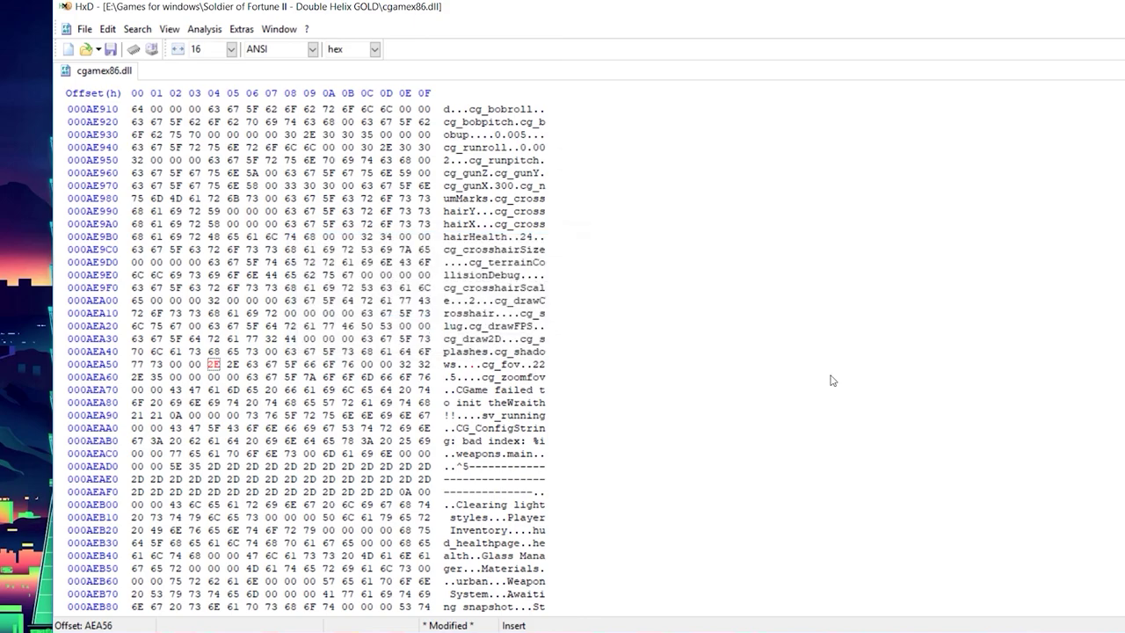
{"action": "type", "text": "9"}
{"action": "key", "text": "Return"}
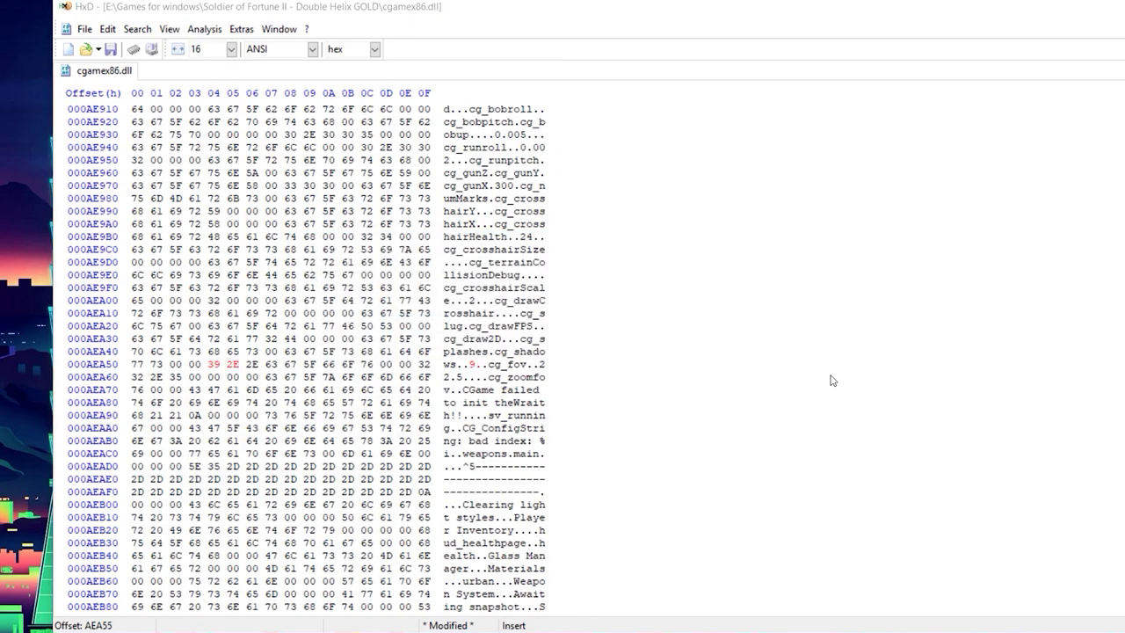
{"action": "type", "text": "7"}
{"action": "key", "text": "Return"}
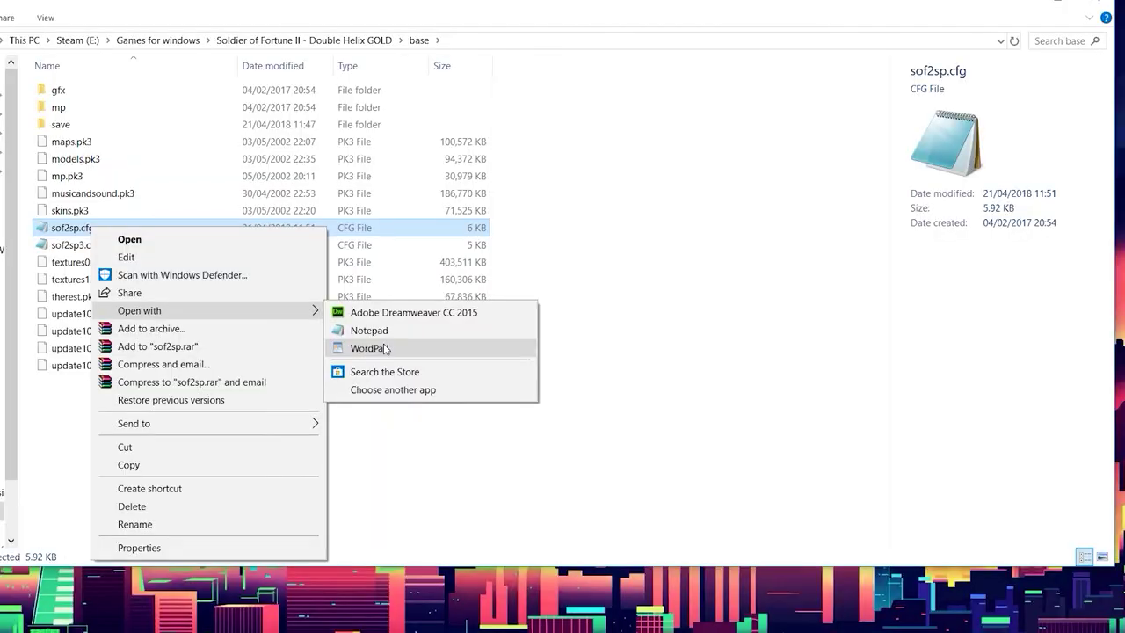
Open sof2sp.cfg in WordPad and search for "bits" to locate the r_overBrightBits setting.
{"action": "left_click", "coordinate": [369, 346]}
{"action": "scroll", "coordinate": [387, 290], "scroll_direction": "down", "scroll_amount": 3}
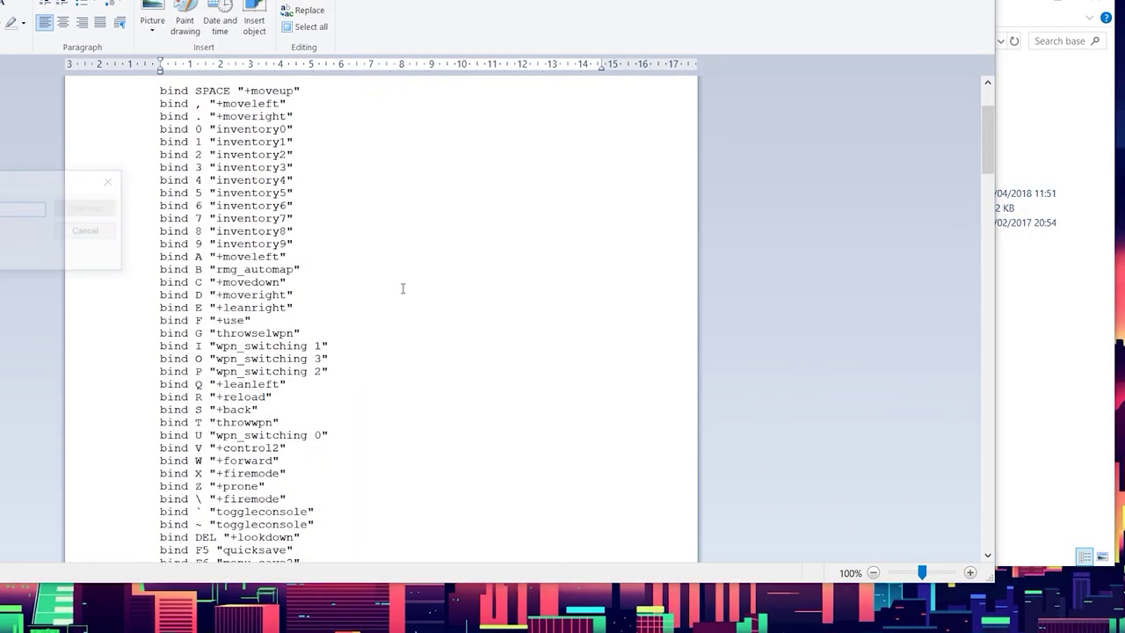
{"action": "type", "text": "bits"}
{"action": "key", "text": "Return"}
{"action": "left_click", "coordinate": [113, 180]}
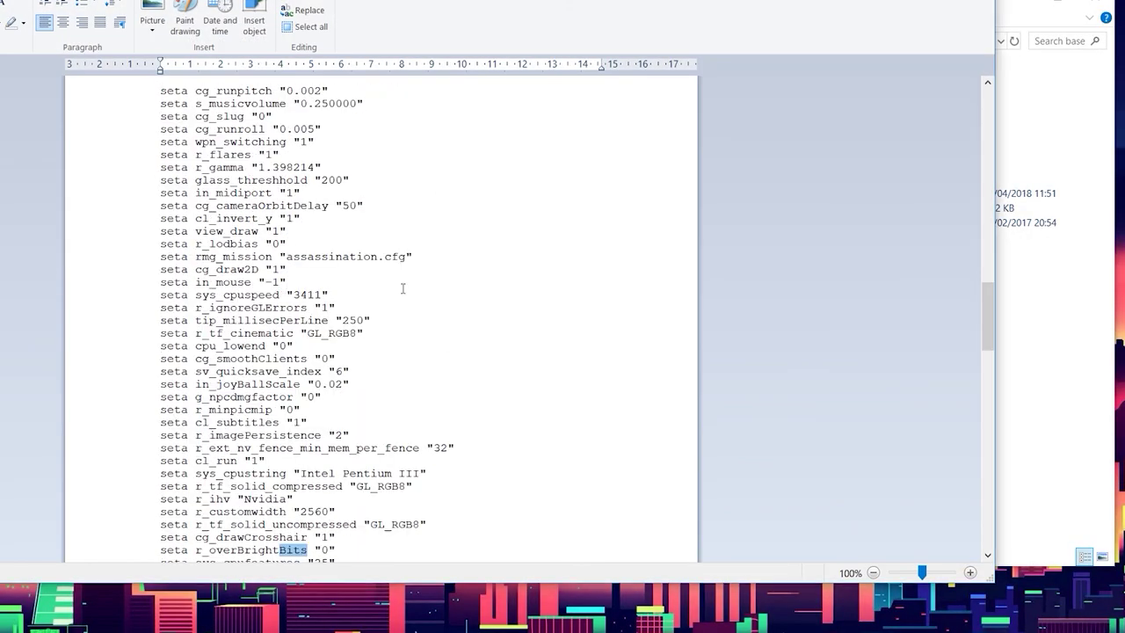
{"action": "scroll", "coordinate": [402, 288], "scroll_direction": "down", "scroll_amount": 4}
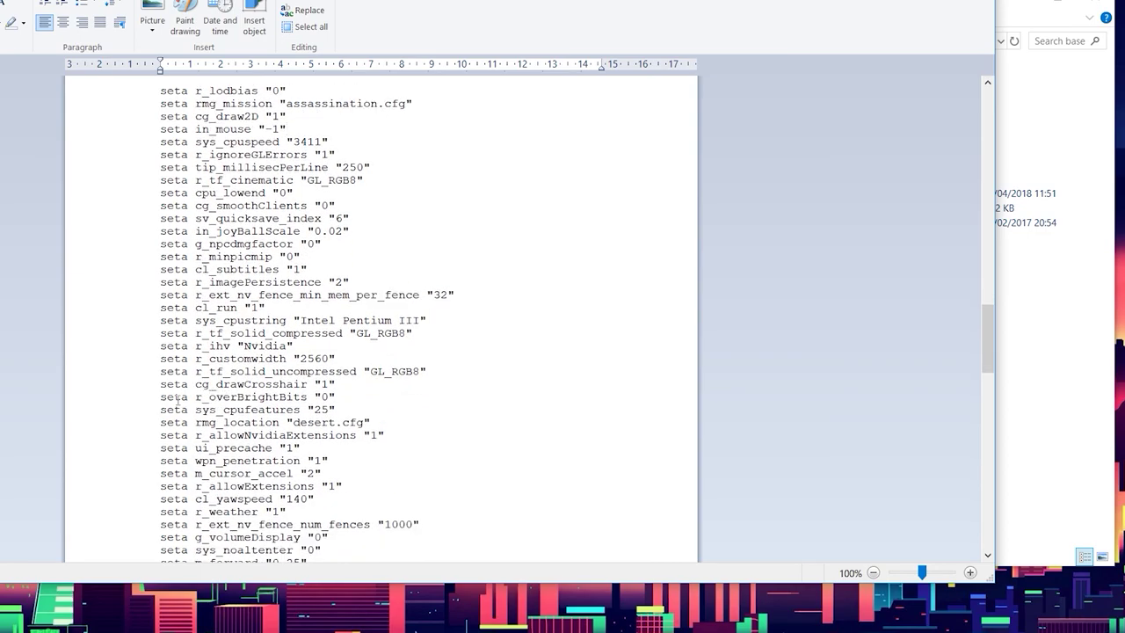
{"action": "left_click", "coordinate": [155, 402]}
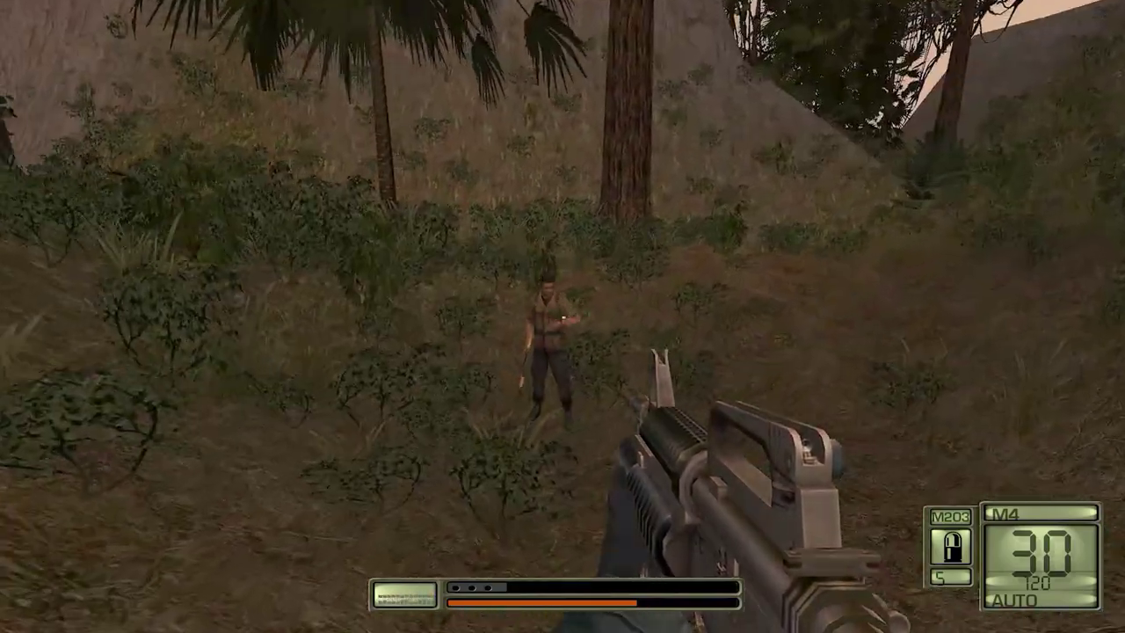
{"action": "left_click", "coordinate": [563, 318]}
{"action": "left_click_drag", "start_coordinate": [564, 319], "coordinate": [563, 318]}
{"action": "left_click", "coordinate": [563, 318]}
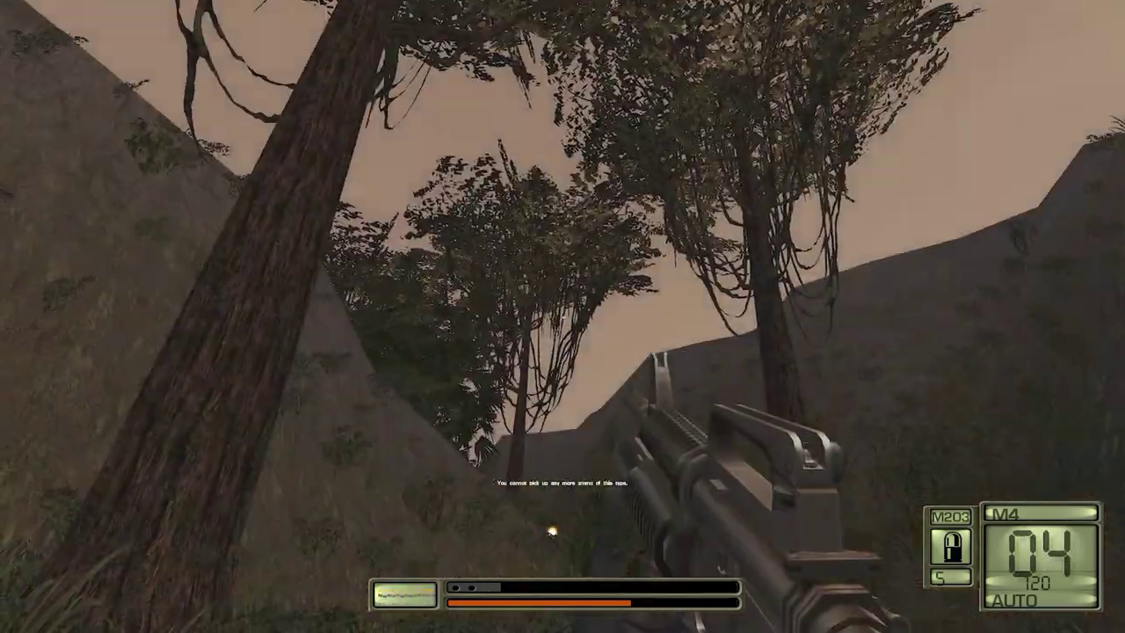
{"action": "right_click", "coordinate": [564, 319]}
{"action": "key", "text": "w"}
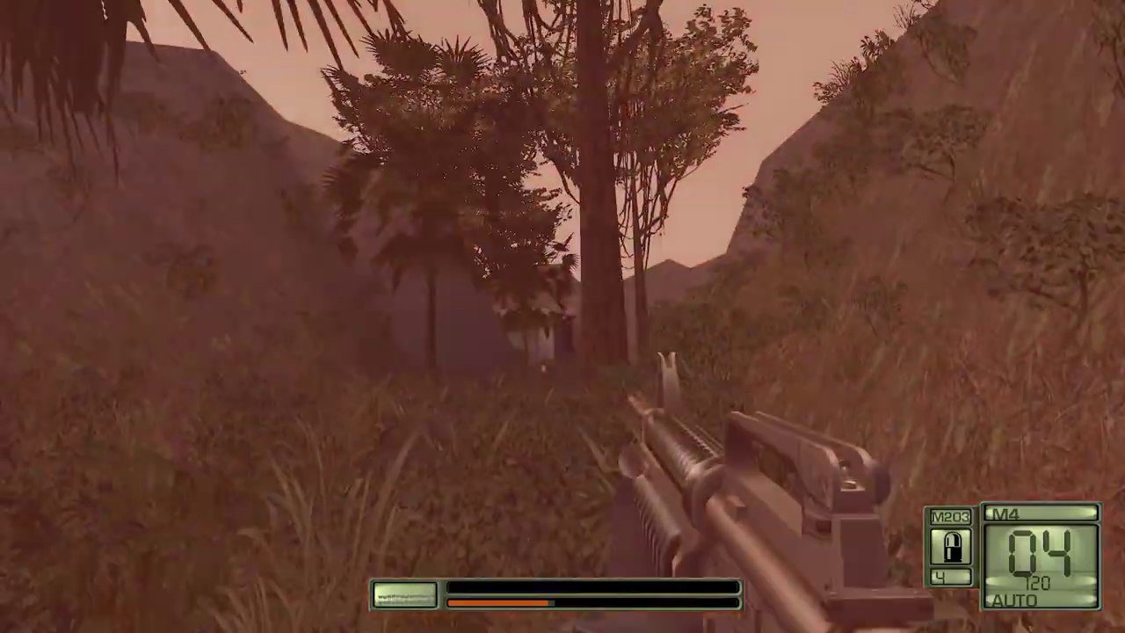
{"action": "left_click_drag", "start_coordinate": [564, 318], "coordinate": [564, 318]}
{"action": "key", "text": "w"}
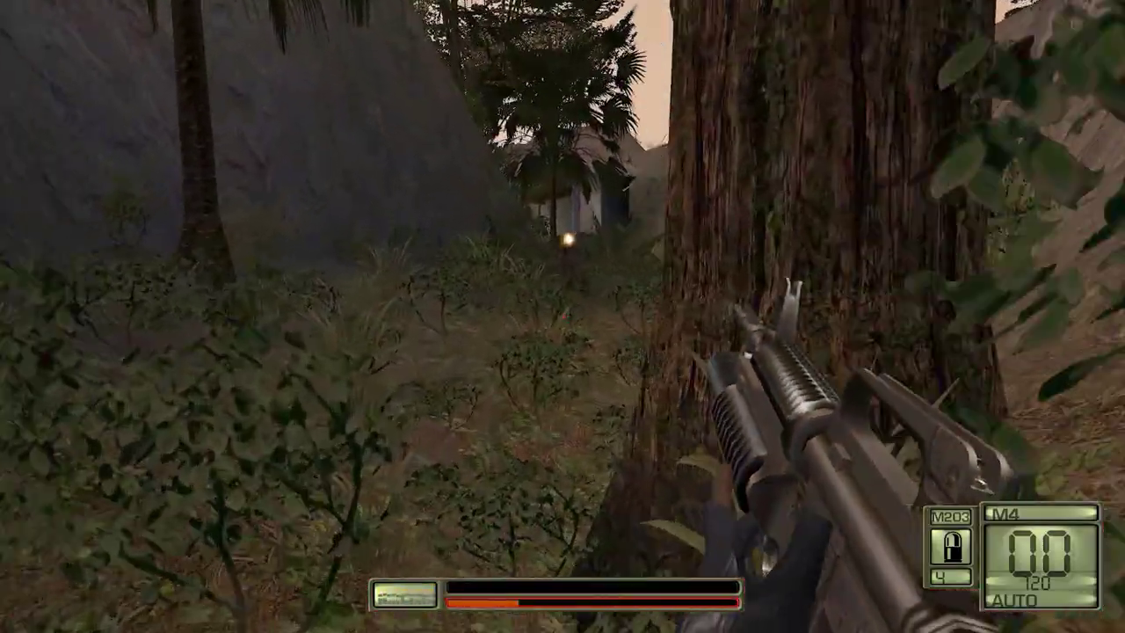
{"action": "left_click", "coordinate": [563, 317]}
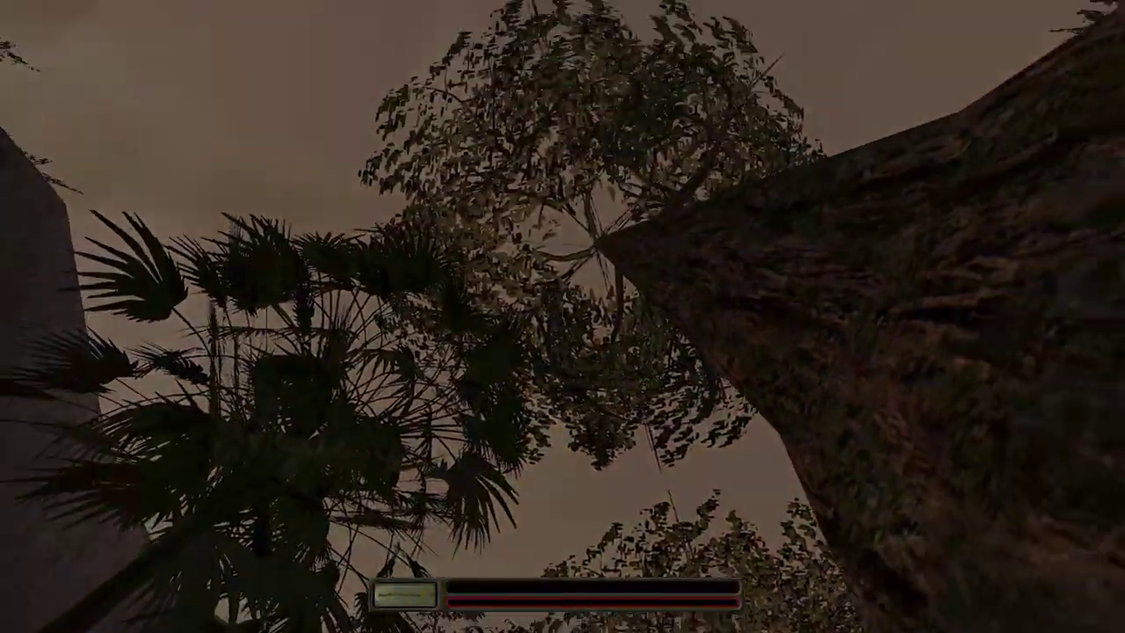